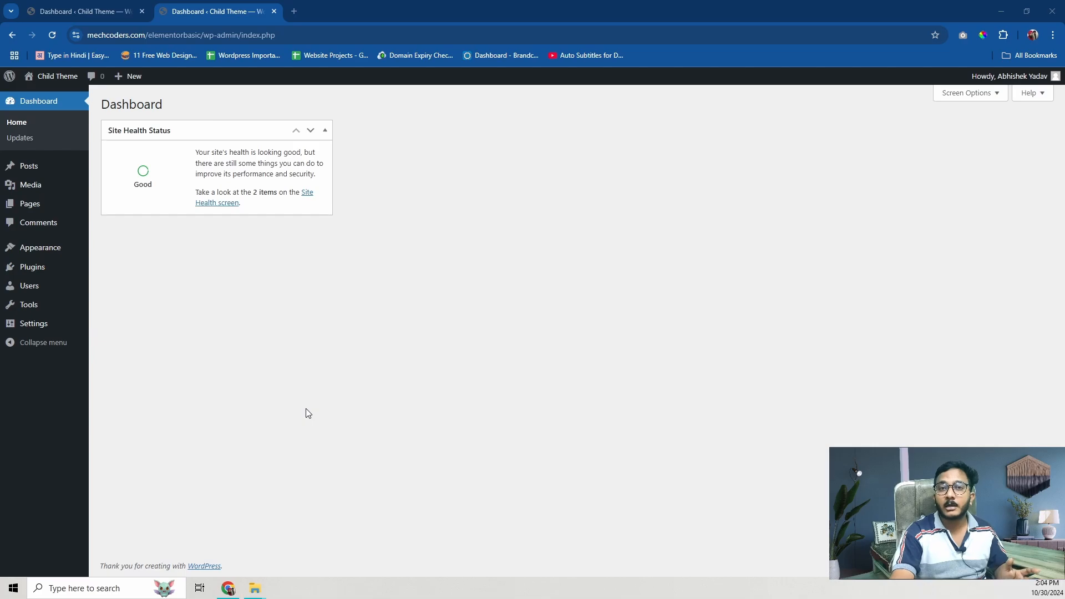
Install the Astra theme from the popular WordPress themes and activate it
left_click(40, 247)
left_click(222, 109)
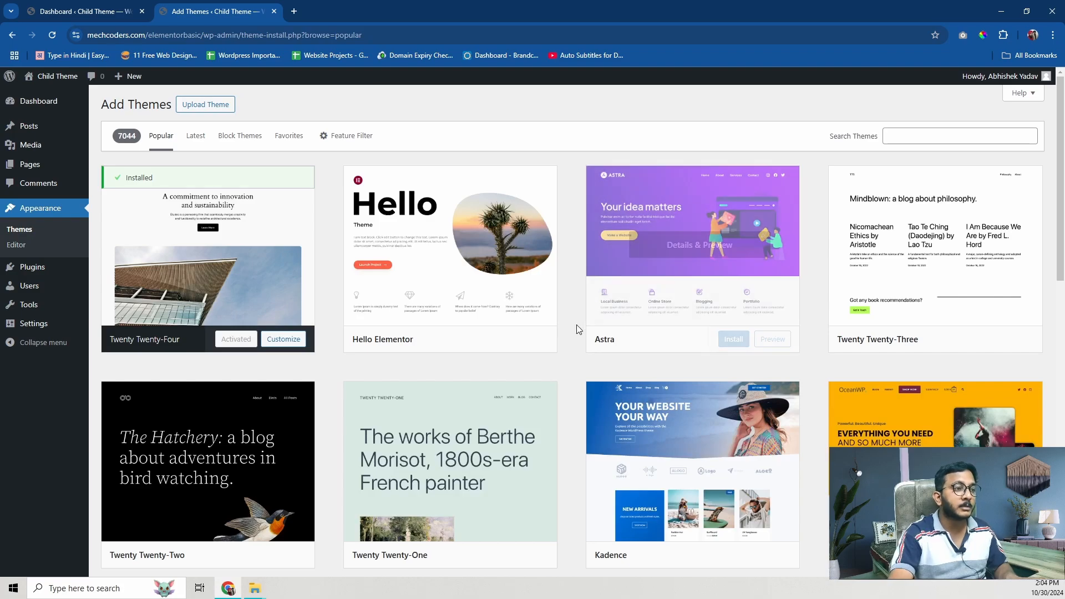
left_click(734, 339)
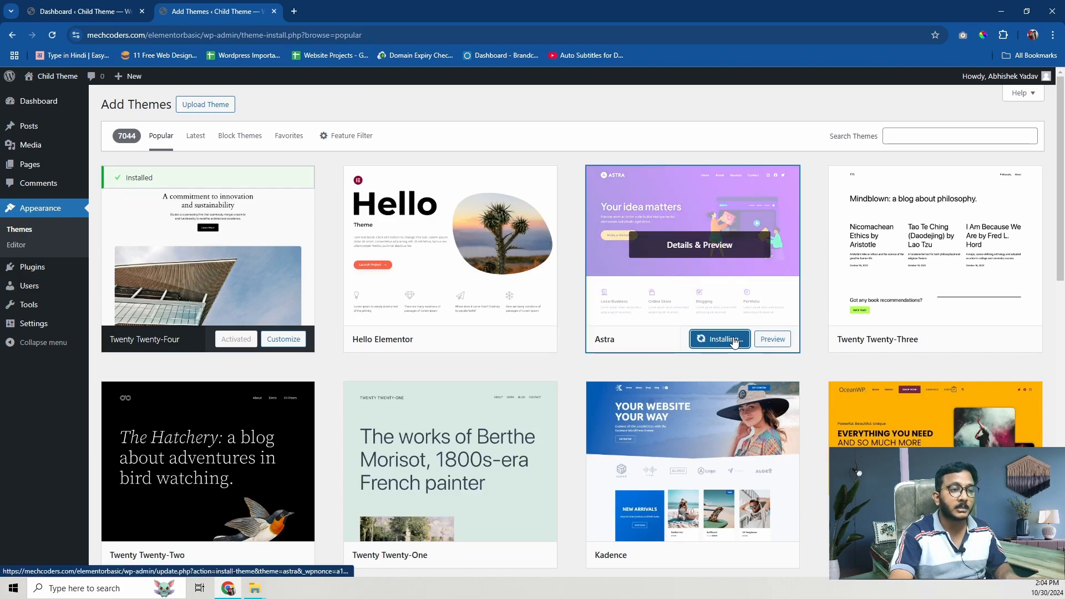
left_click(720, 340)
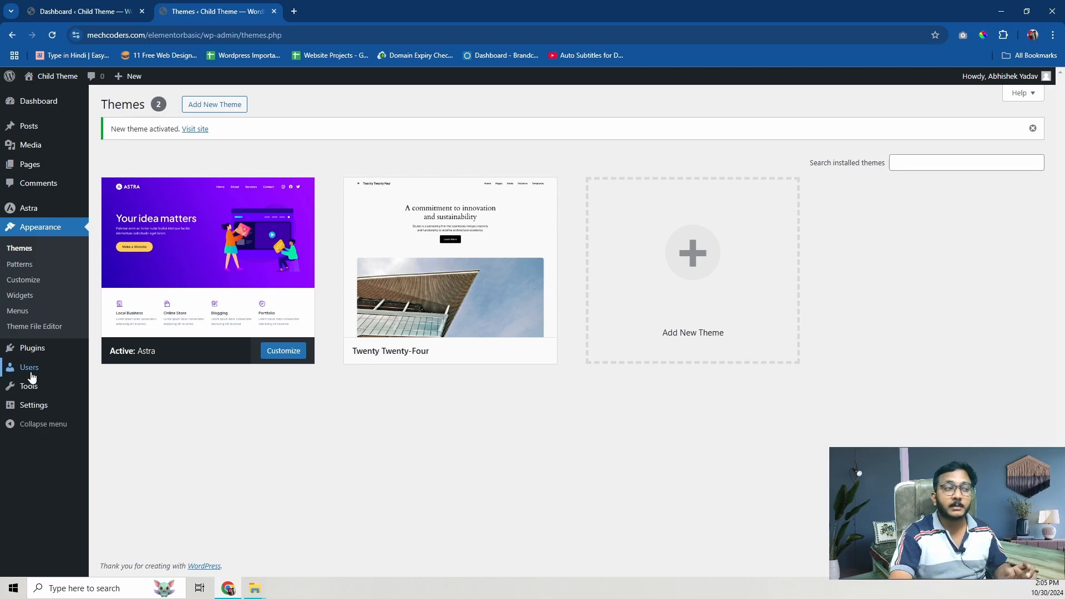
Find the Child Theme Configurator plugin by Lilaea Media among the new plugins, install it and activate it
left_click(119, 367)
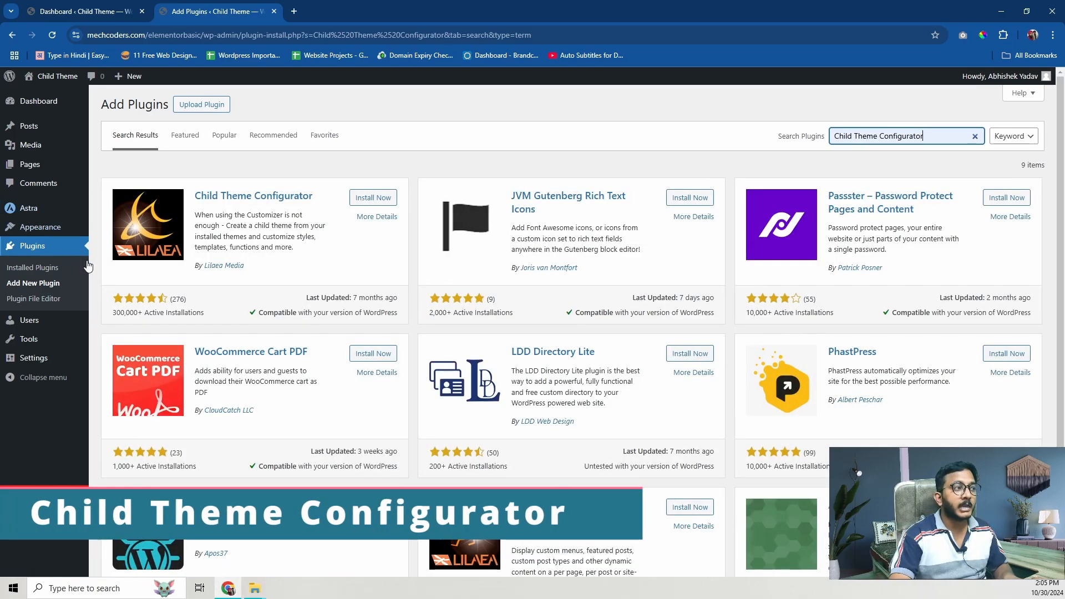
left_click(371, 199)
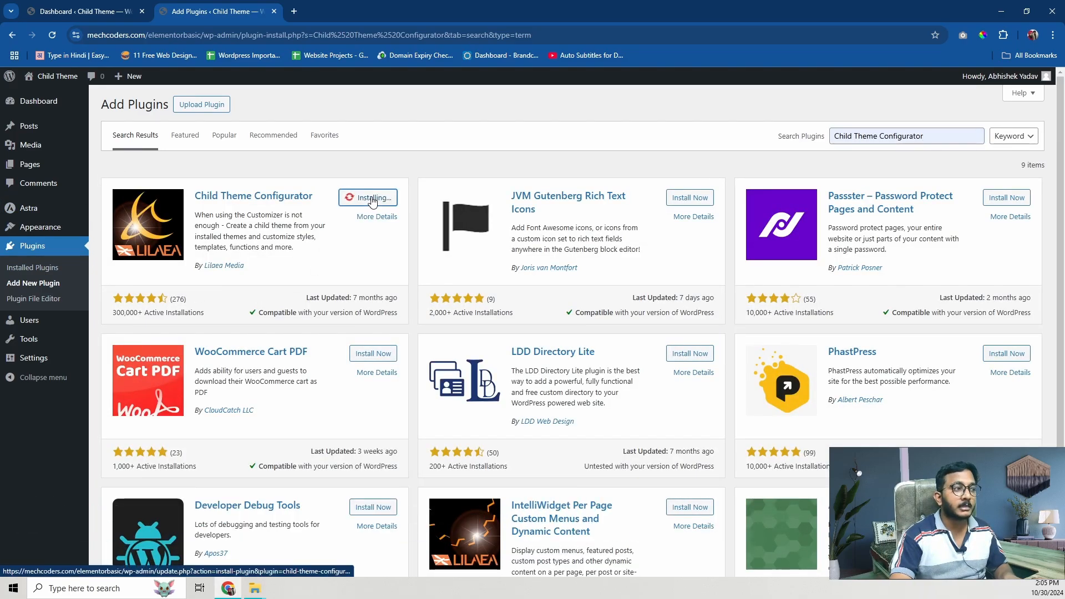
left_click(372, 198)
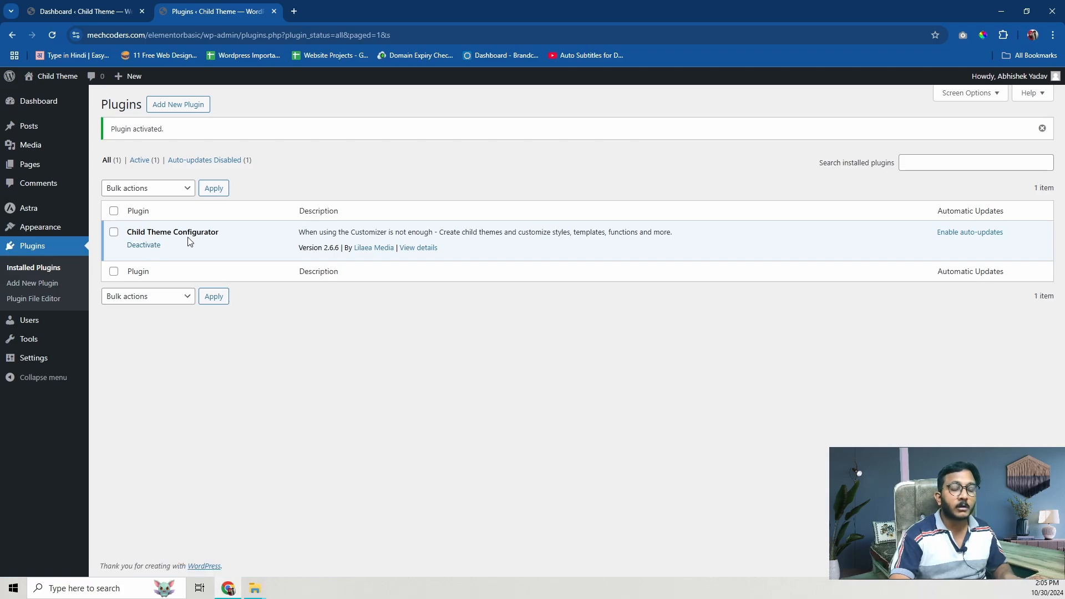
Open the Child Theme Configurator tool and analyze Astra as the parent theme for a new child theme
left_click(22, 338)
left_click(24, 401)
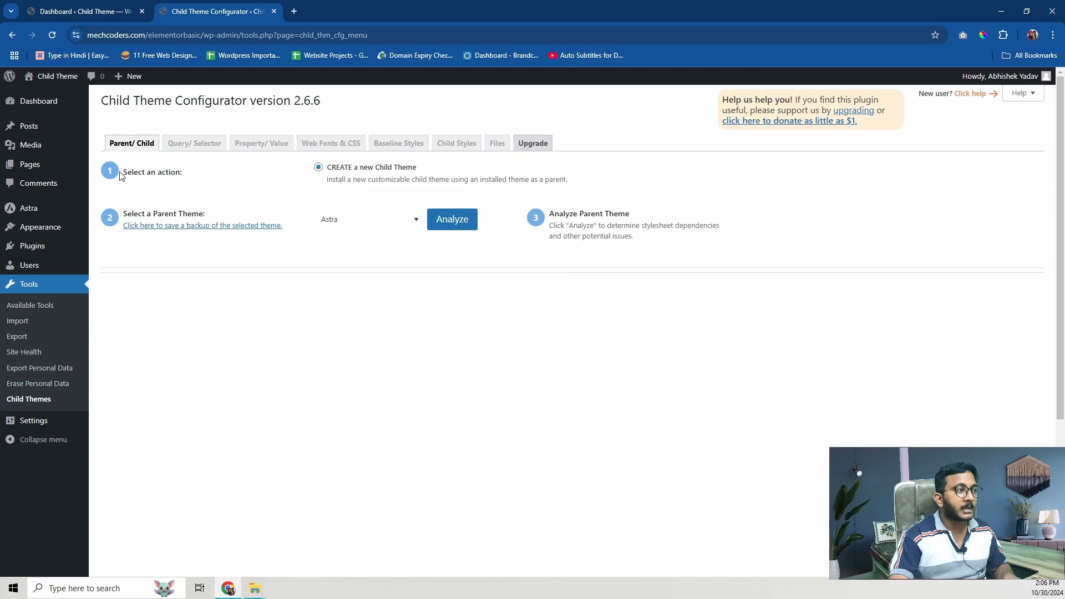
left_click_drag(120, 173, 188, 177)
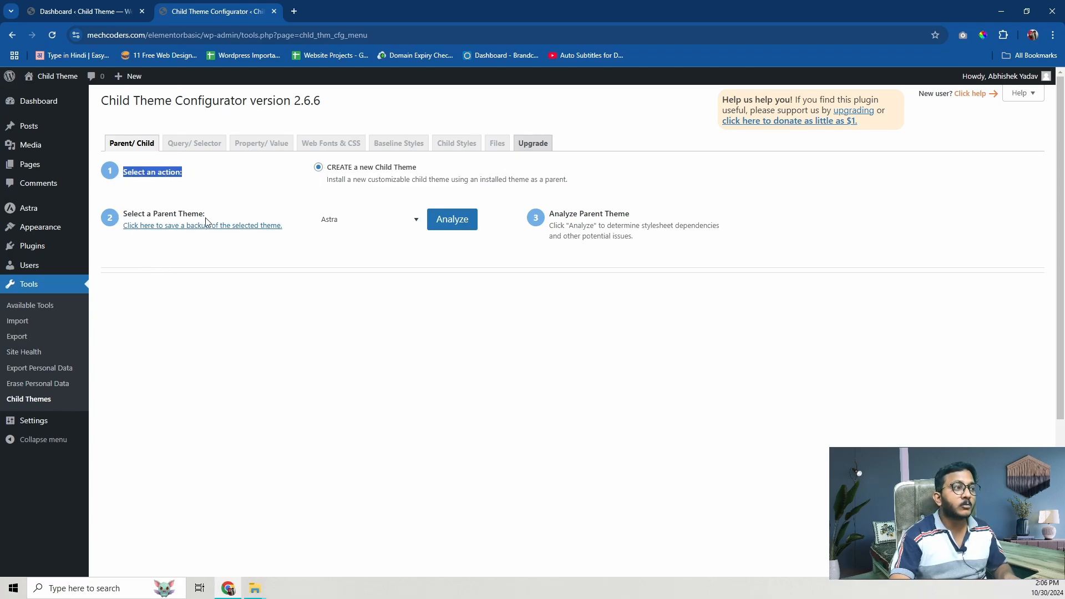
left_click(411, 223)
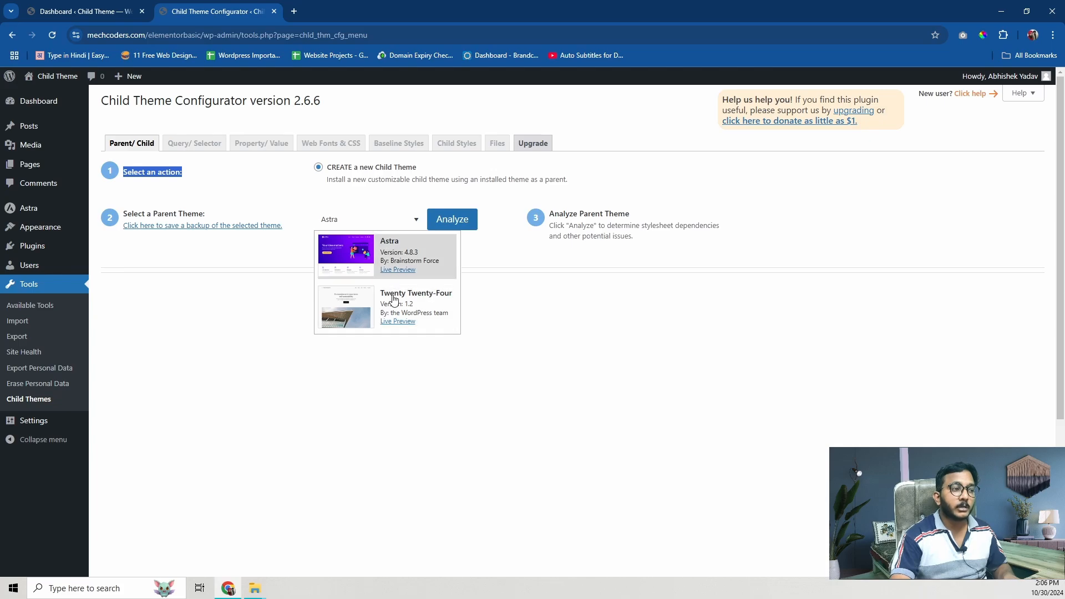
left_click(515, 245)
left_click(476, 230)
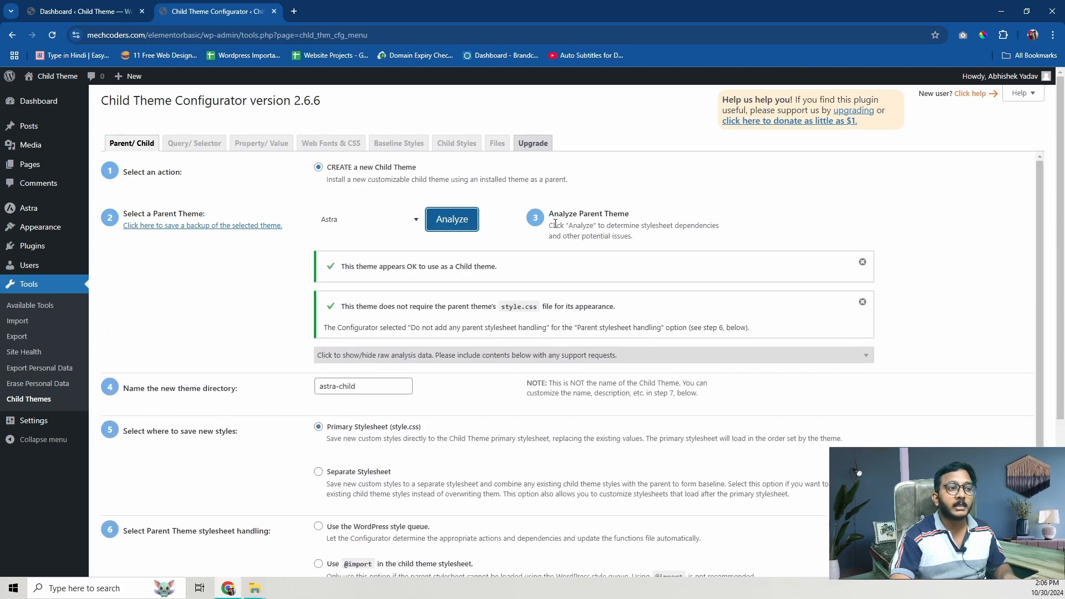
left_click_drag(552, 215, 703, 257)
left_click(288, 270)
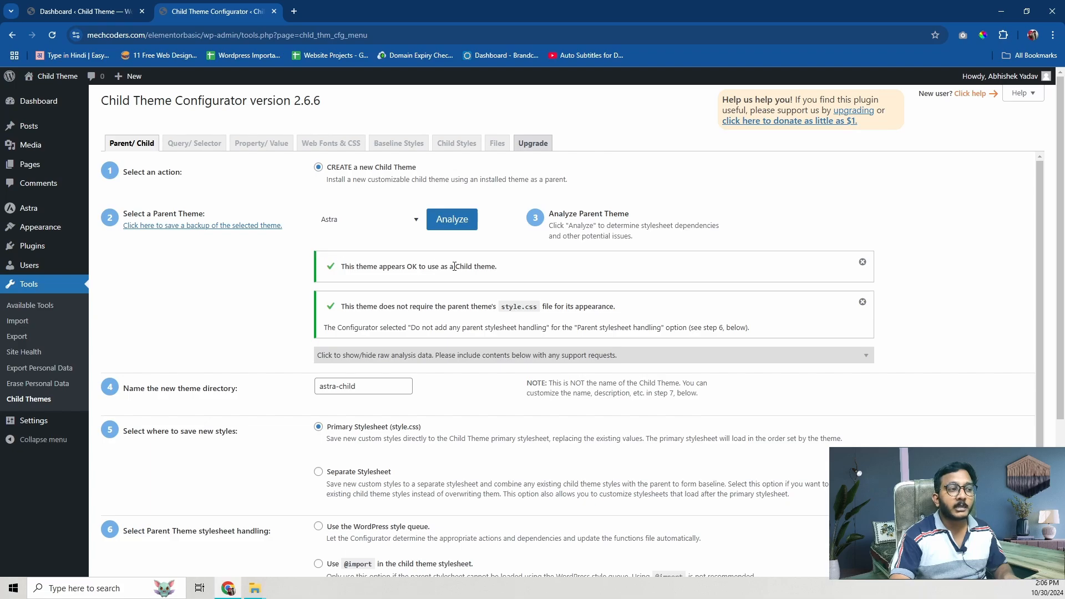
Review the new theme directory name, the location for saving new styles and the parent stylesheet handling options
scroll(360, 269, "down", 2)
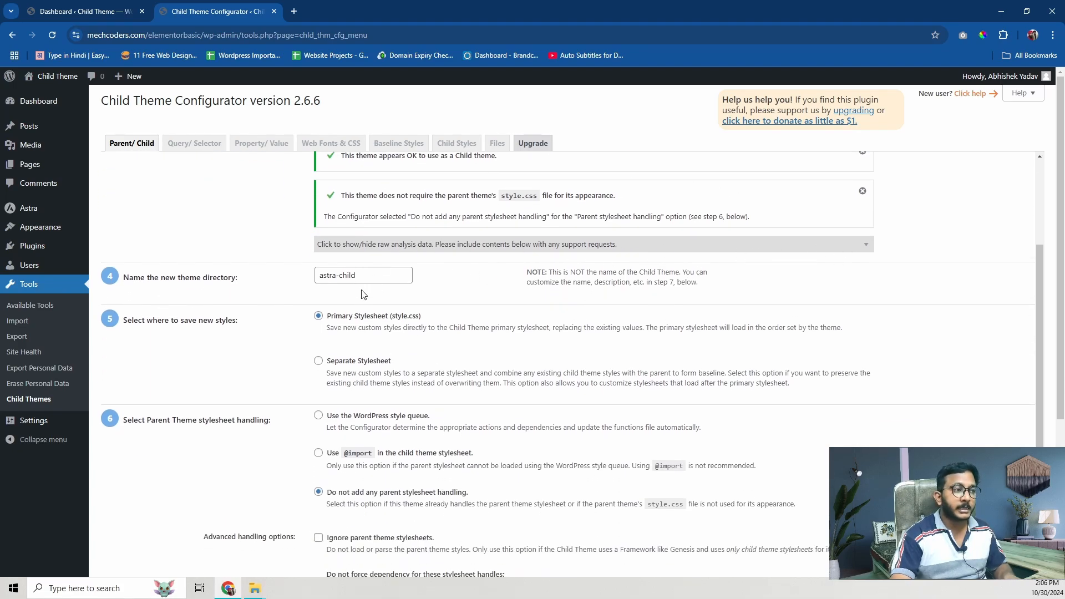
left_click_drag(123, 278, 248, 285)
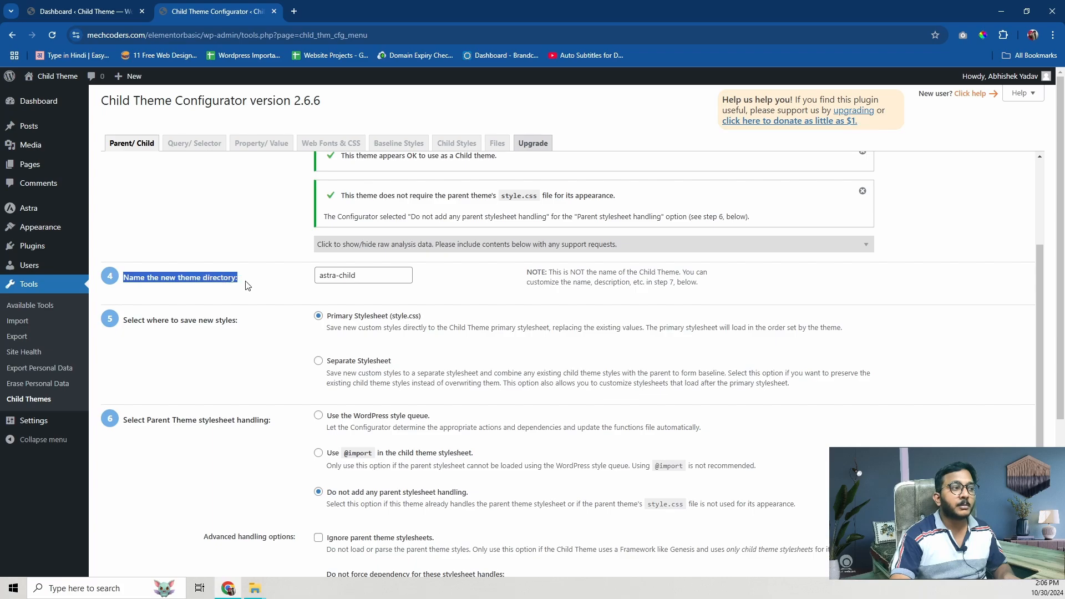
left_click(372, 278)
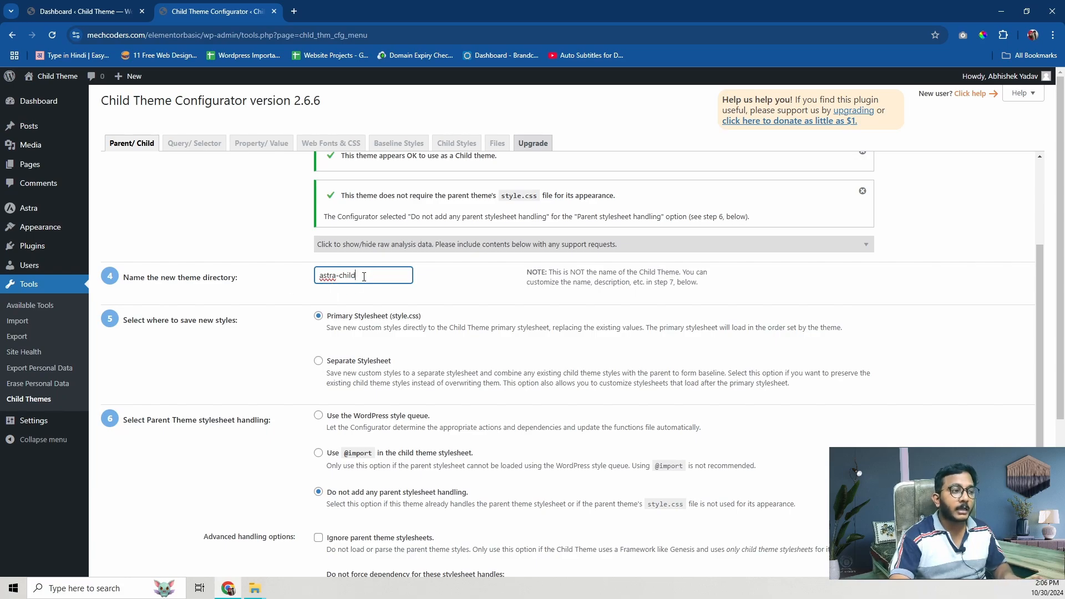
left_click(127, 320)
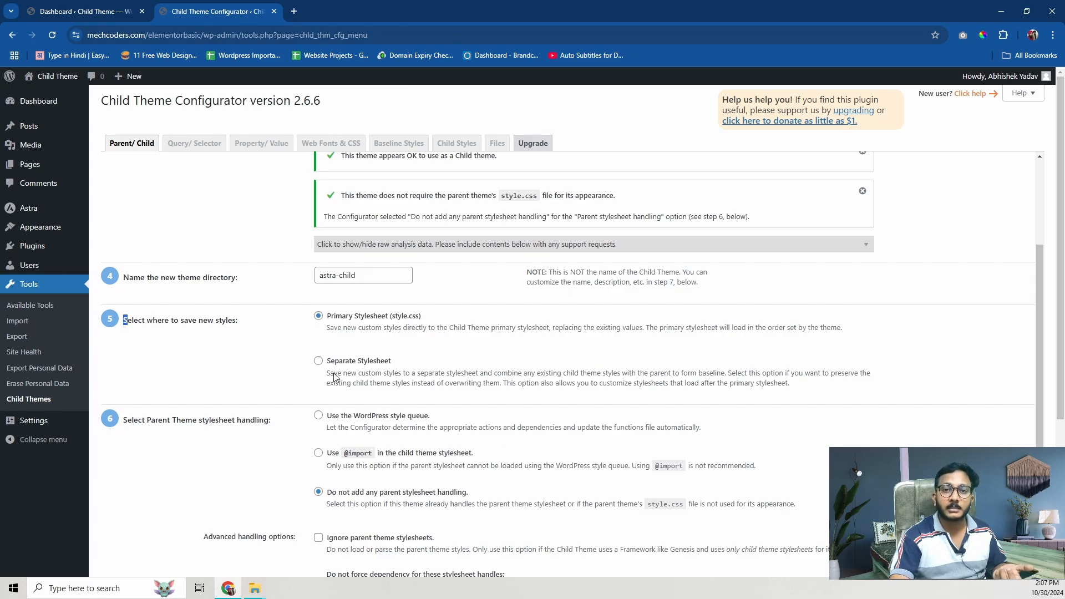
scroll(335, 378, "down", 1)
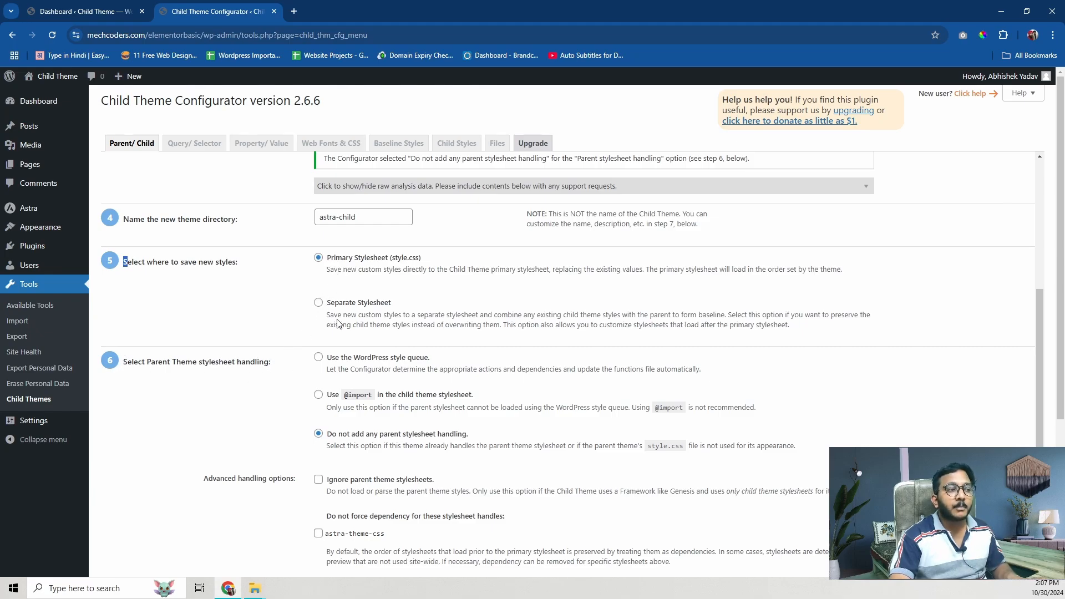
scroll(354, 451, "down", 2)
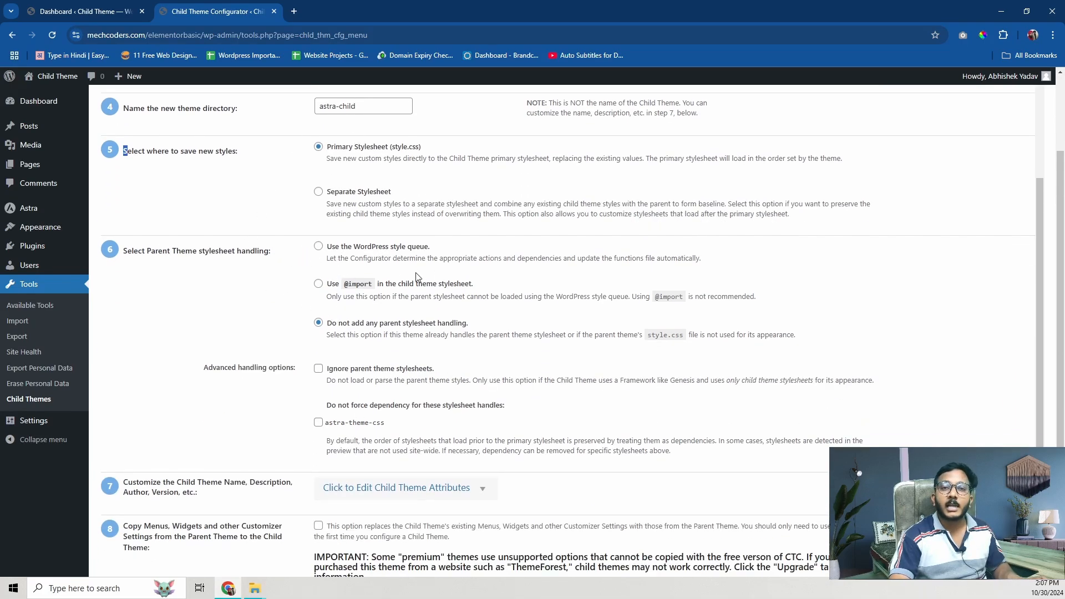
left_click_drag(325, 324, 304, 342)
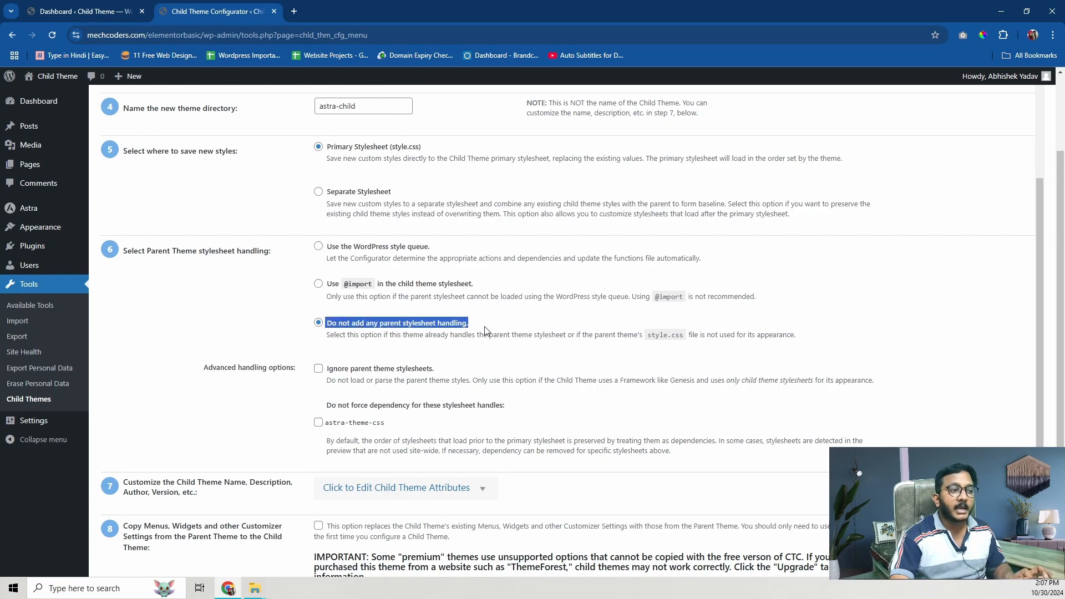
left_click(437, 334)
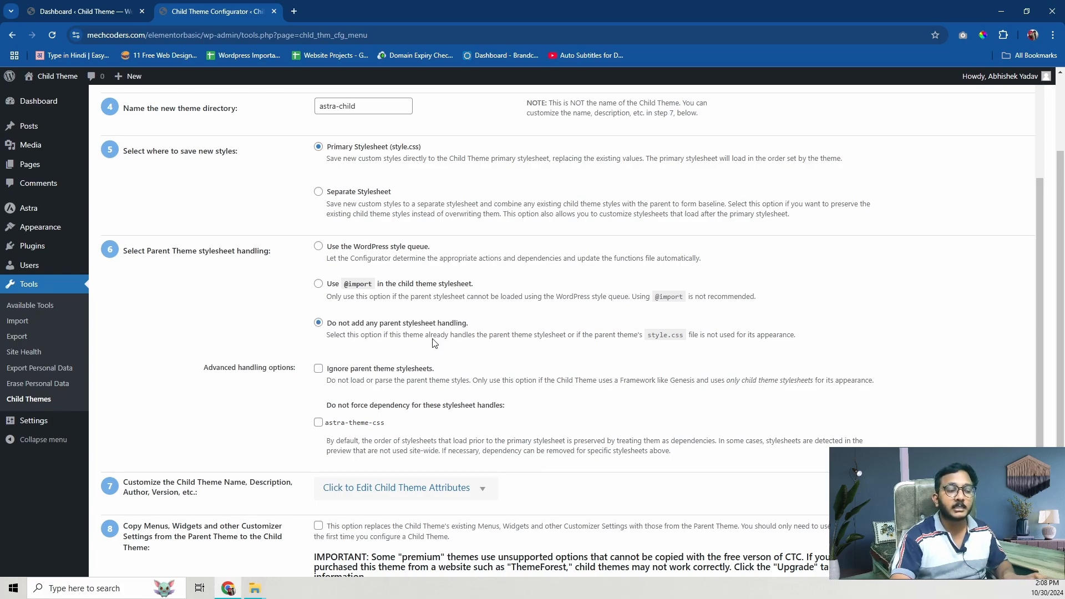
scroll(207, 369, "down", 2)
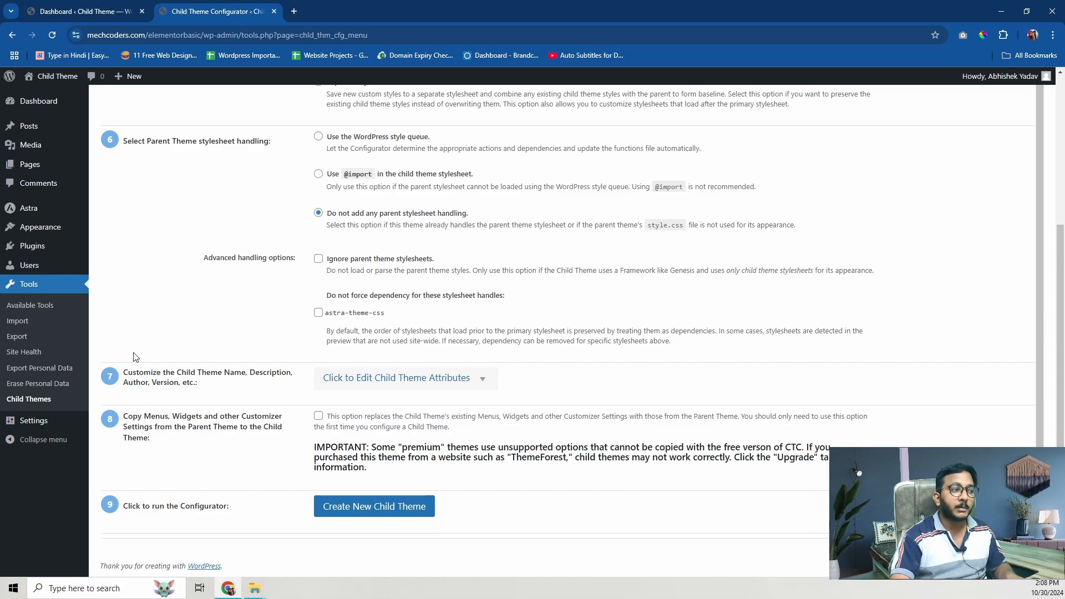
Expand the child theme attributes, review the name, website, author, description, tags and version fields, and collapse them again
left_click(389, 382)
scroll(444, 380, "down", 3)
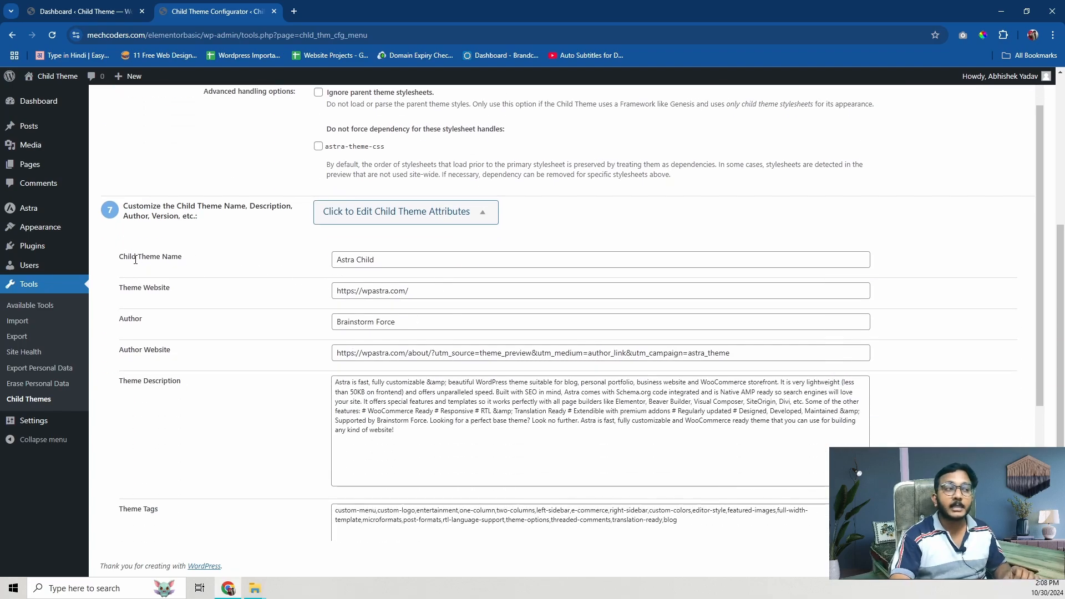
left_click_drag(112, 295, 167, 351)
left_click_drag(109, 387, 211, 388)
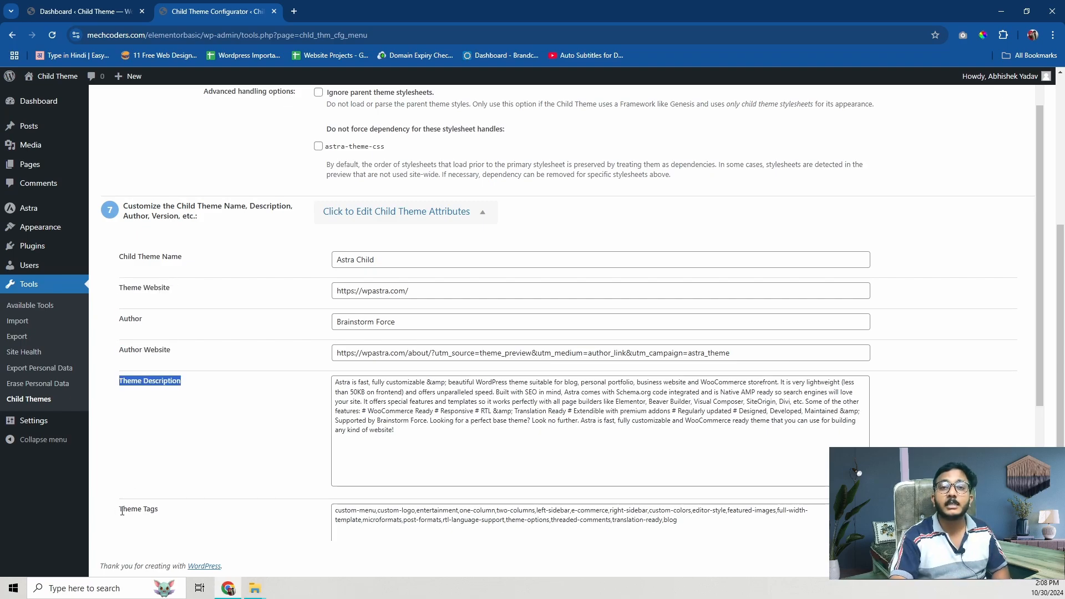
left_click(376, 261)
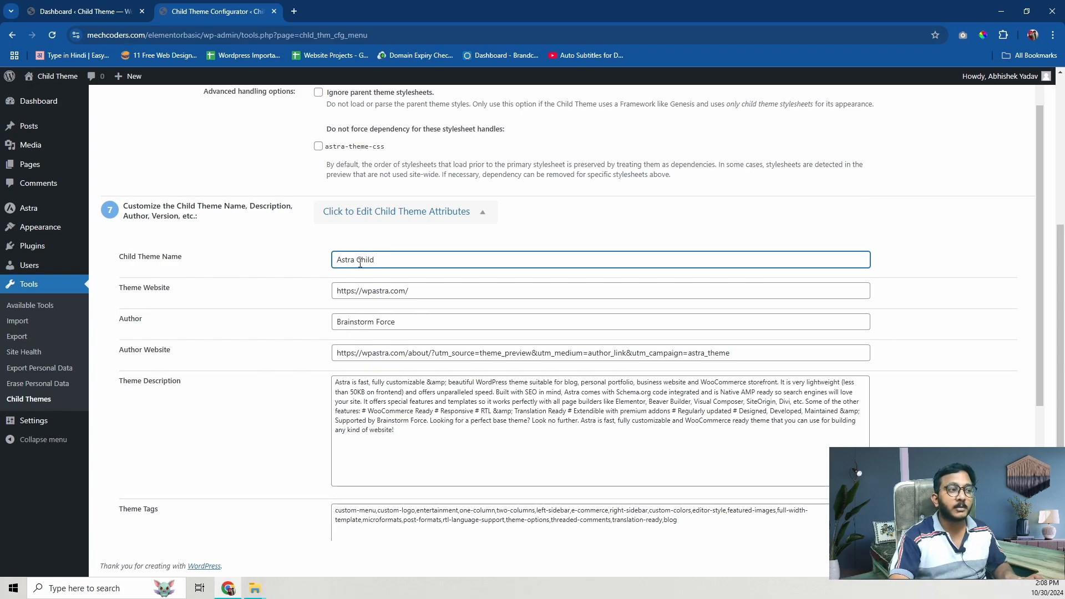
scroll(486, 471, "down", 2)
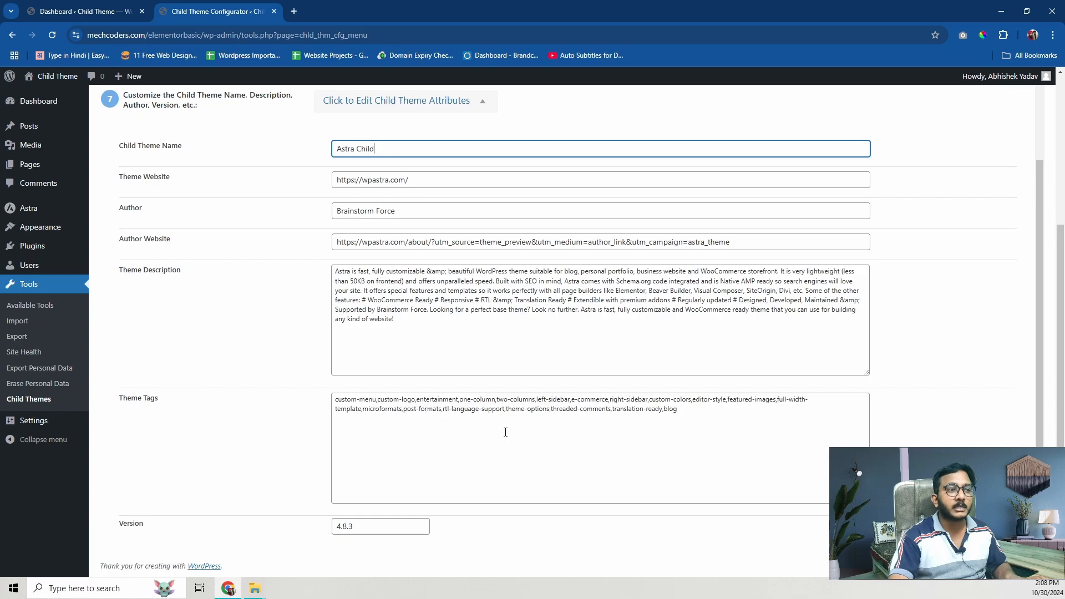
left_click(482, 103)
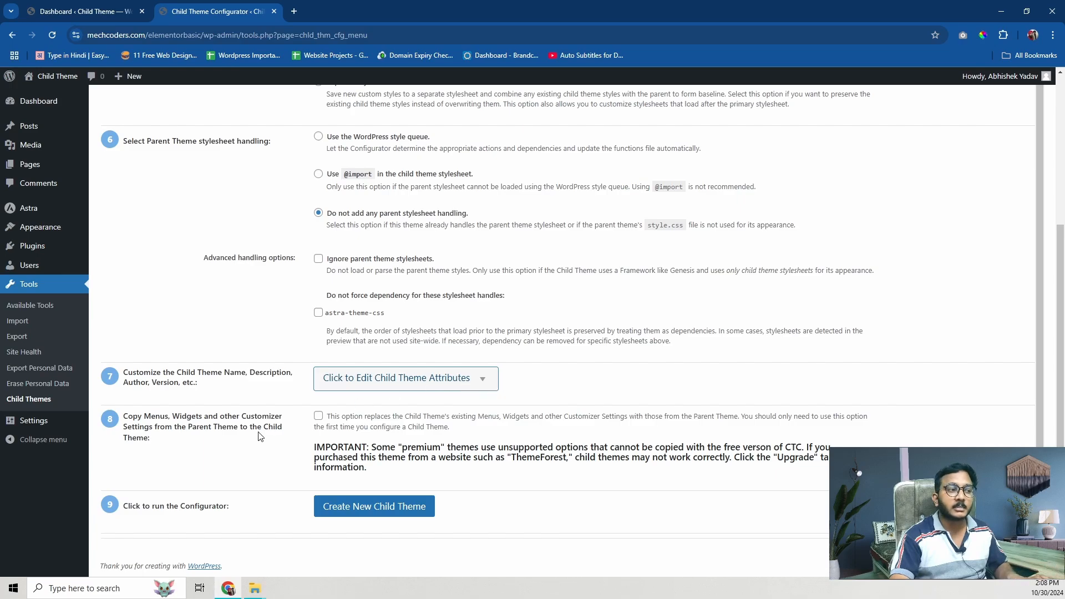
Review the option for copying the parent theme's menus and widgets, leave it unchecked and create the new child theme
left_click_drag(123, 416, 158, 448)
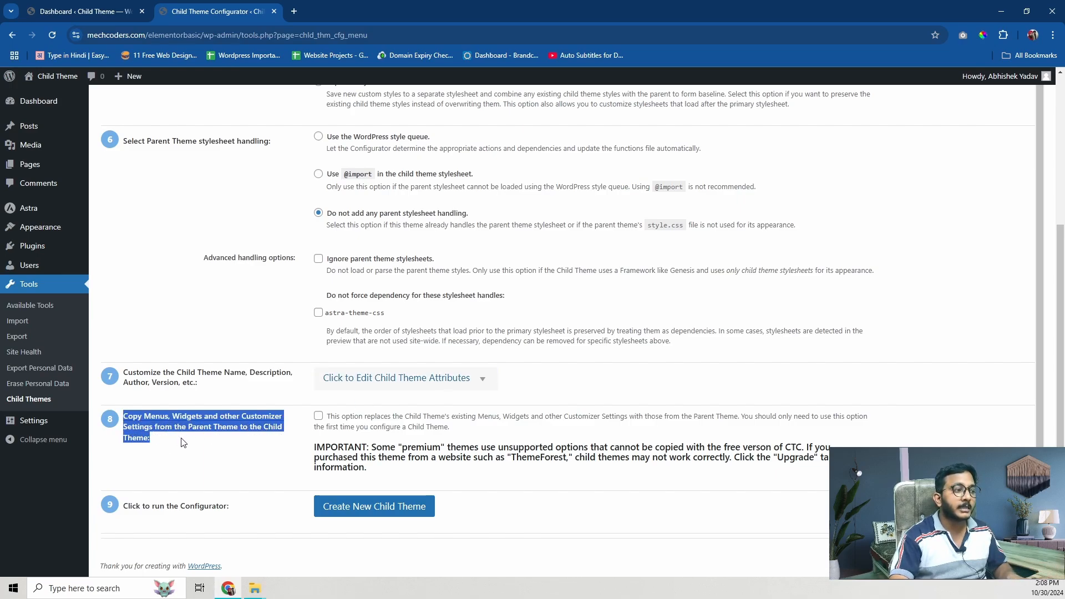
left_click(256, 465)
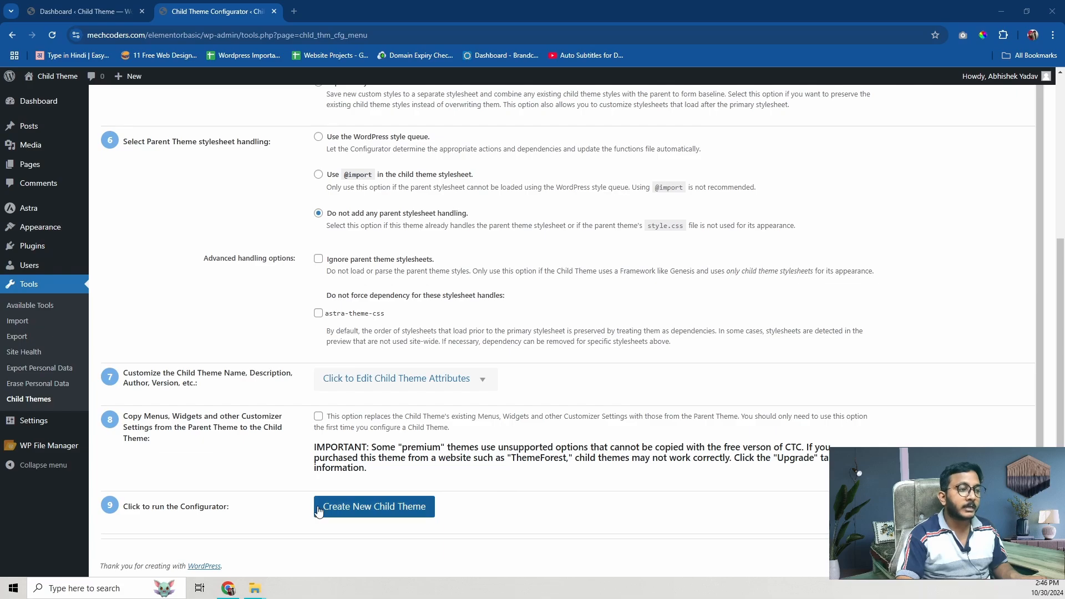
left_click(382, 510)
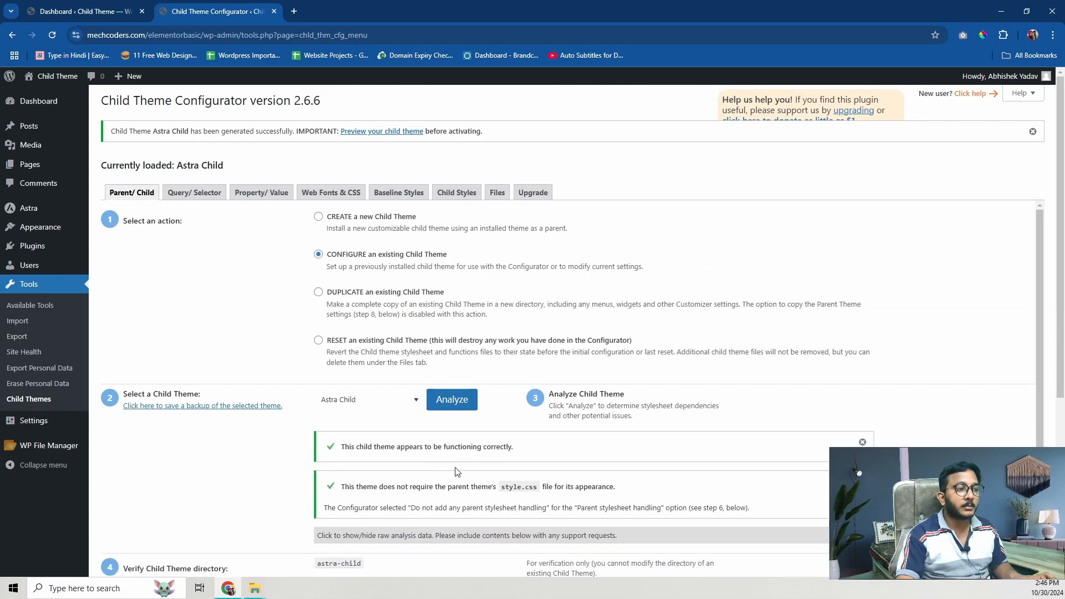
scroll(452, 443, "down", 5)
scroll(433, 378, "down", 1)
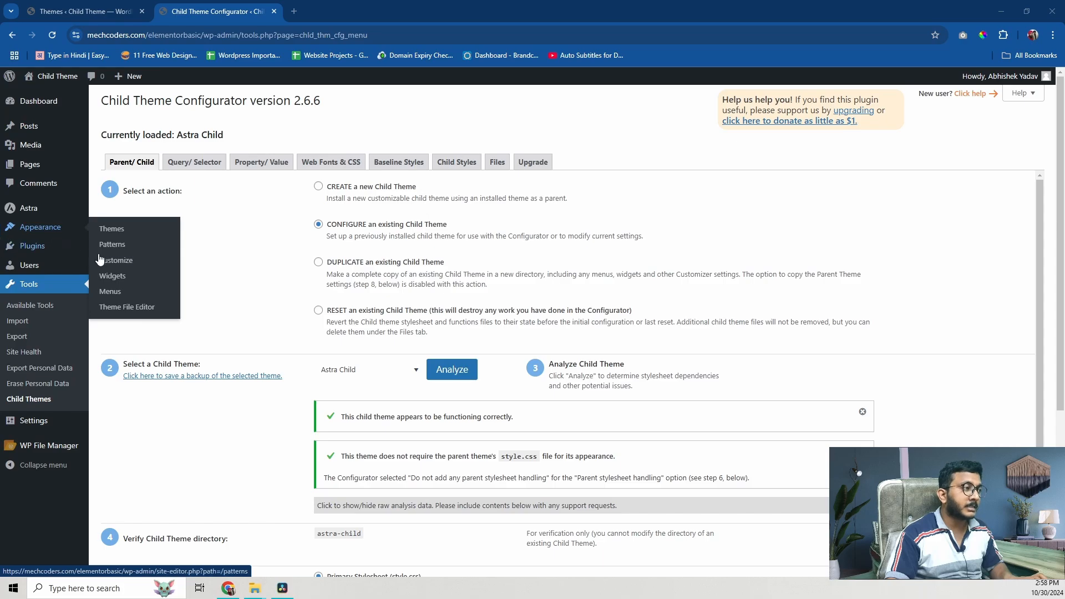
Activate the Astra Child theme among the installed themes
left_click(65, 229)
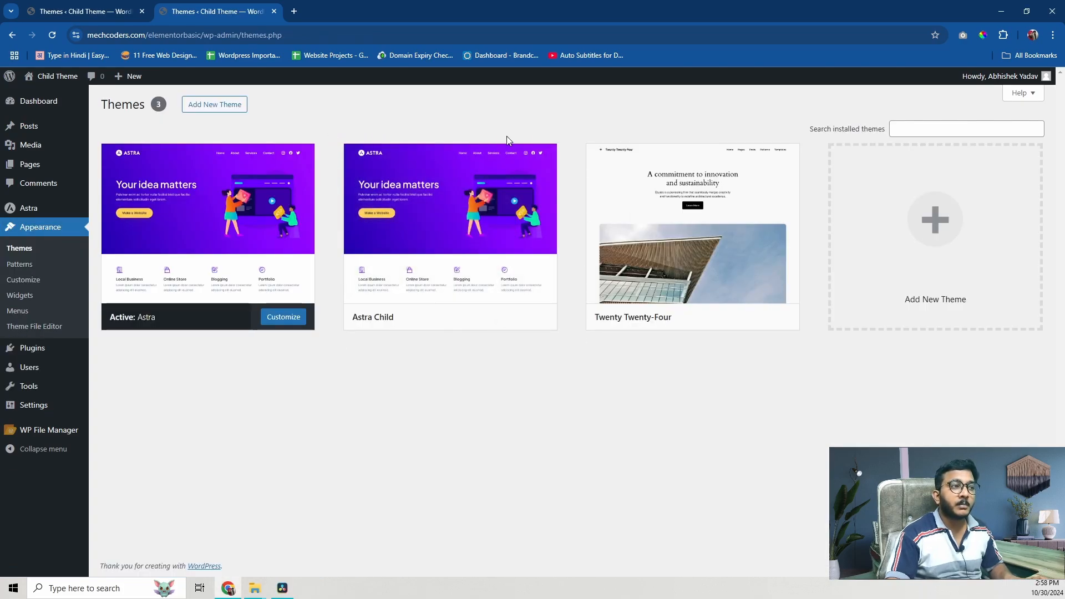
left_click(474, 317)
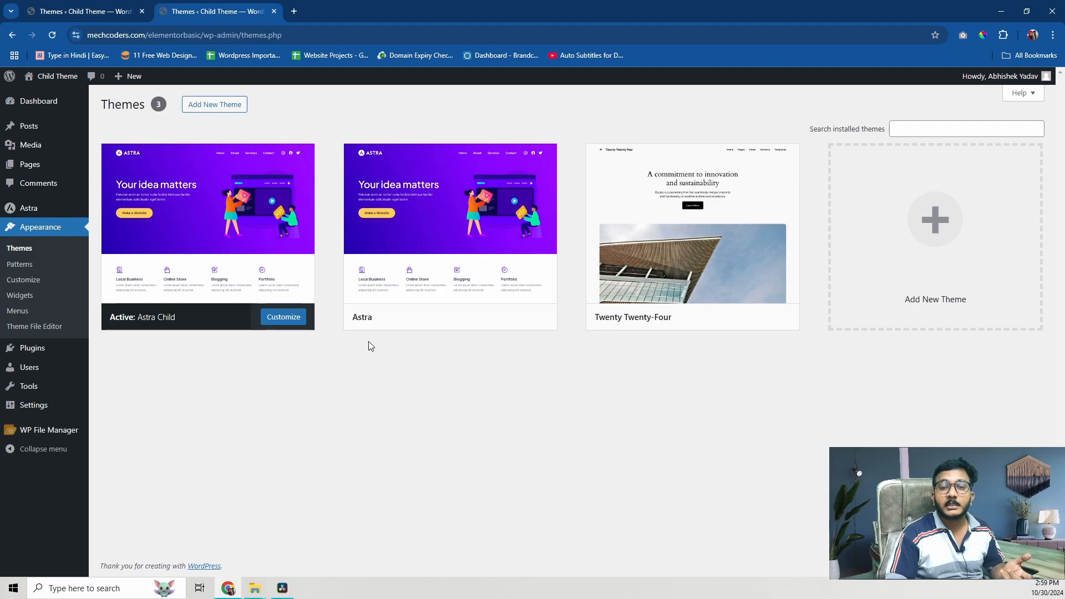
Open the Child Theme Configurator and bring up the screenshot upload option among the child theme's file settings
mouse_move(30, 386)
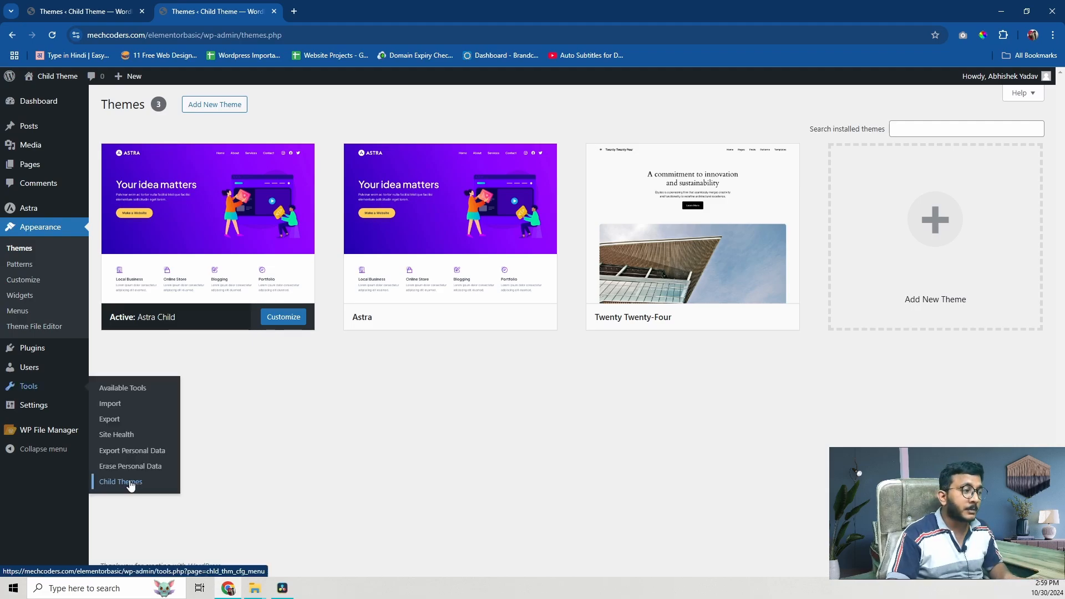
left_click(118, 482)
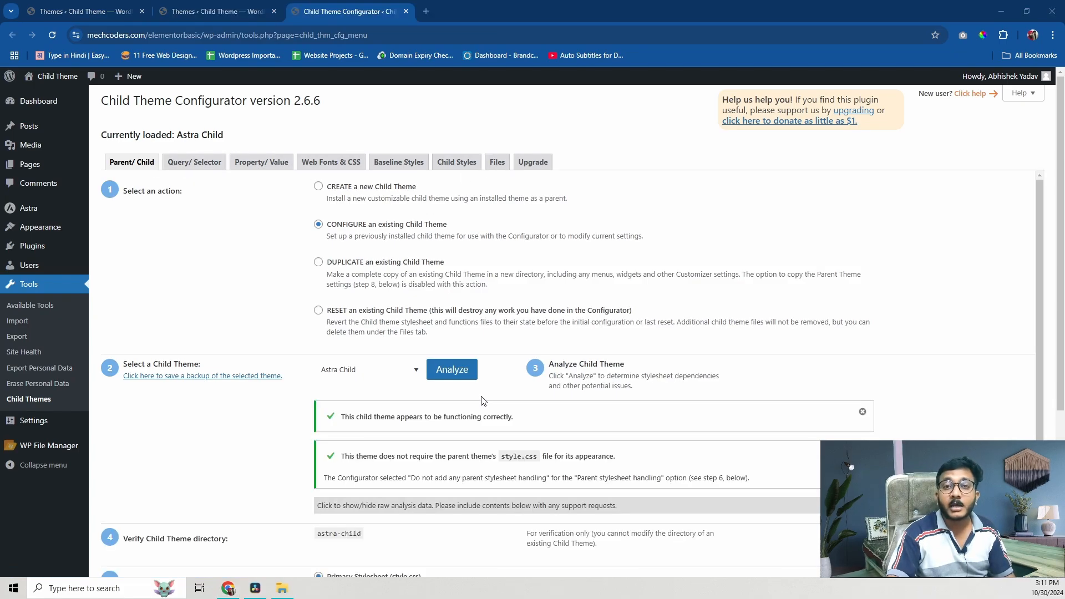
left_click(496, 164)
scroll(523, 476, "down", 5)
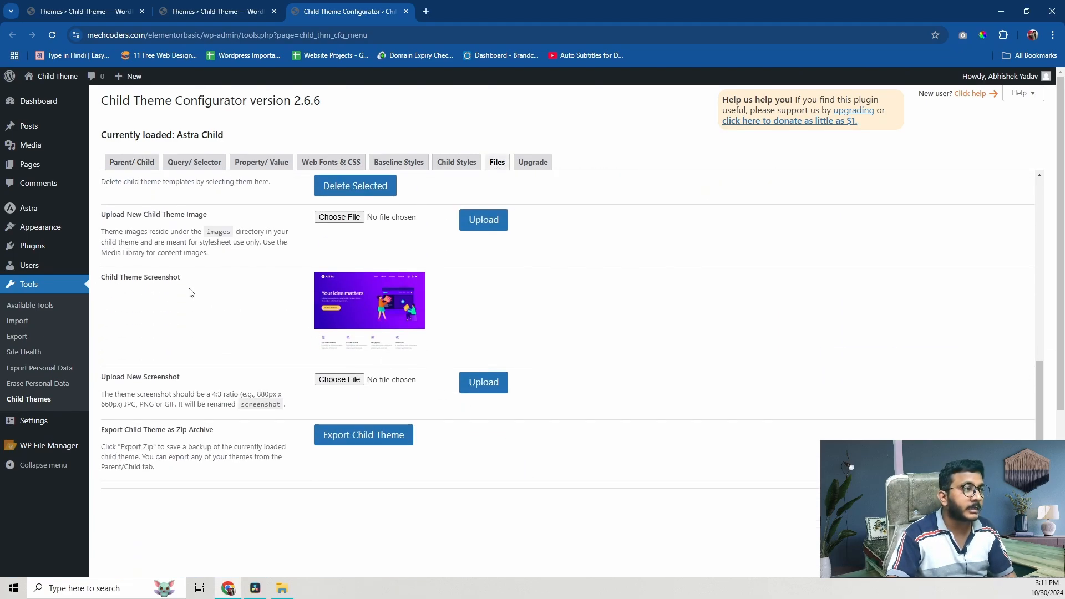
Upload screenshot.png from the Downloads folder as the new screenshot of the Astra Child theme
left_click(339, 380)
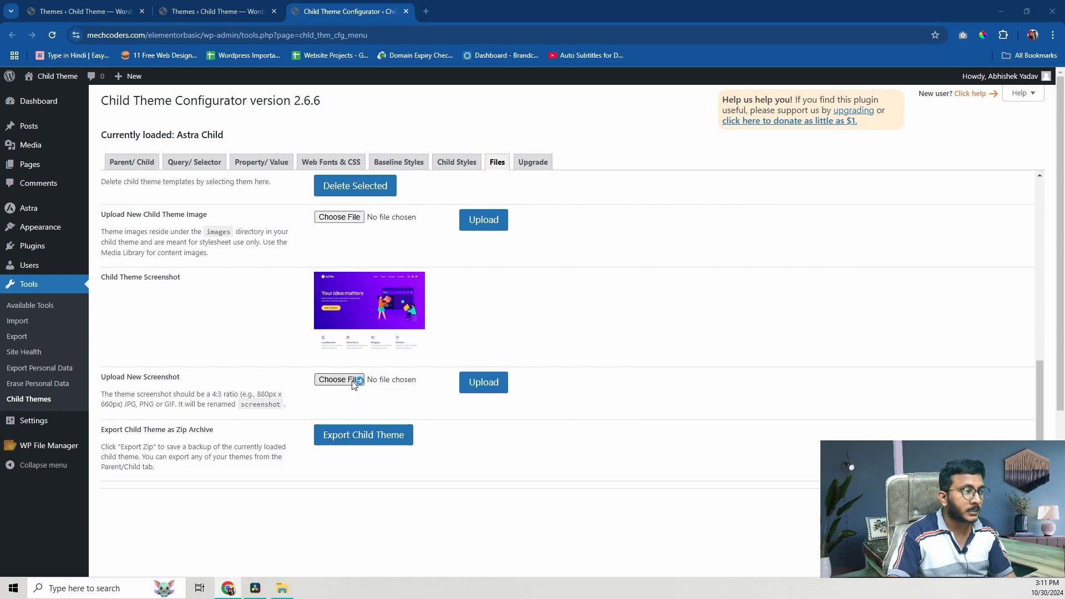
left_click(50, 74)
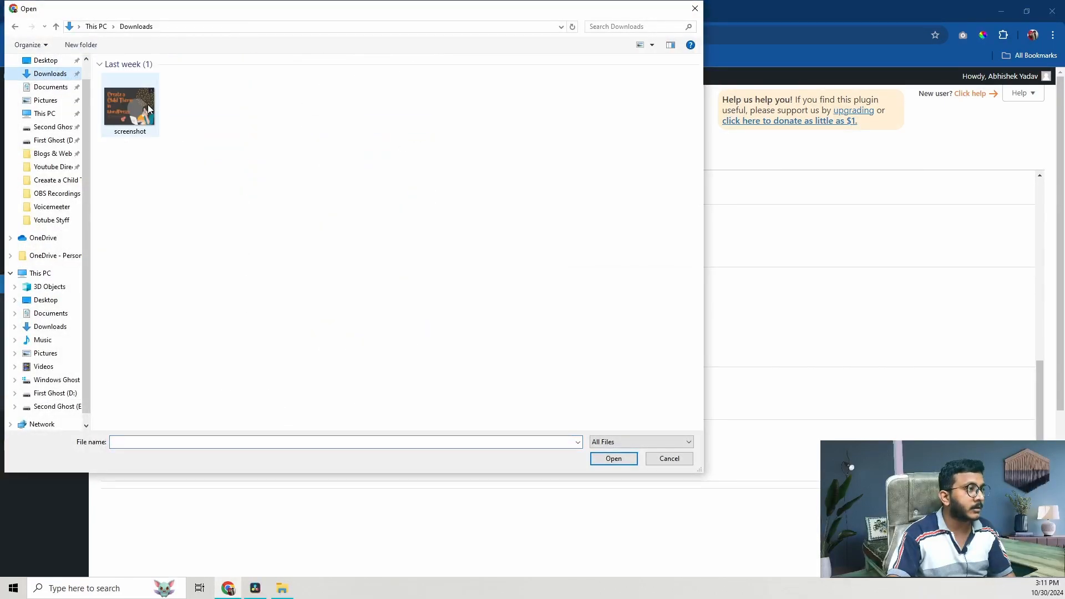
left_click(132, 111)
left_click(613, 458)
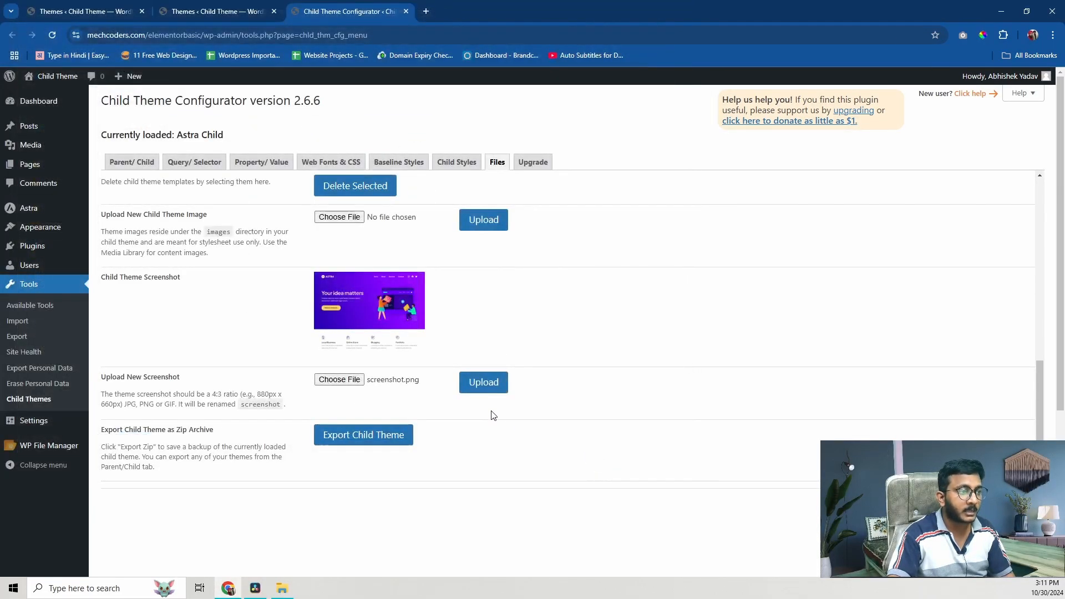
left_click(480, 387)
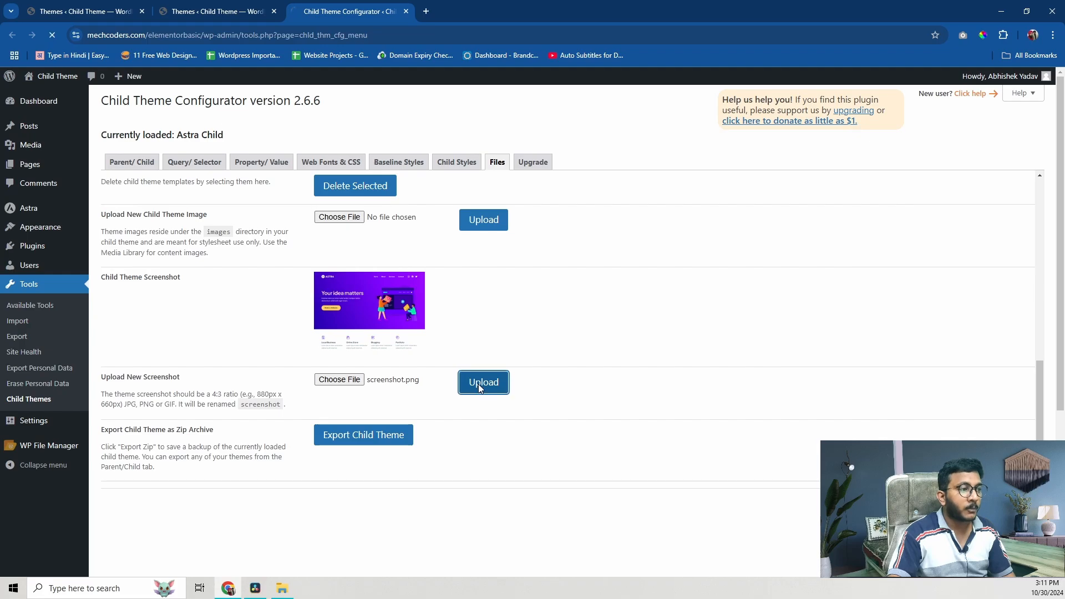
Check the child theme's uploaded screenshot and reload the installed themes page to compare its thumbnail
scroll(377, 543, "down", 5)
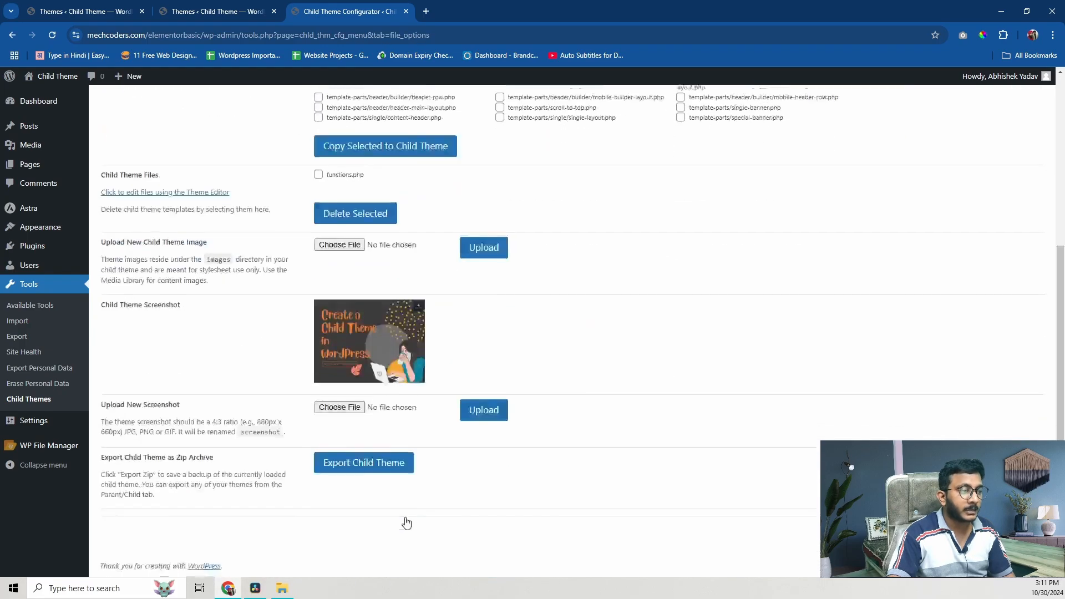
left_click(193, 7)
left_click(184, 35)
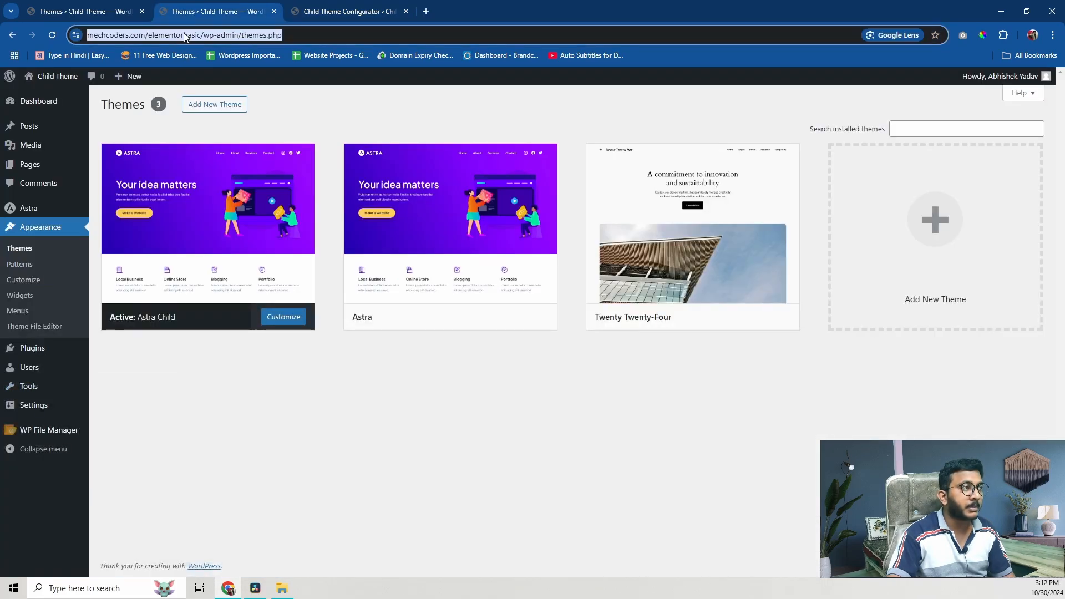
key("Return")
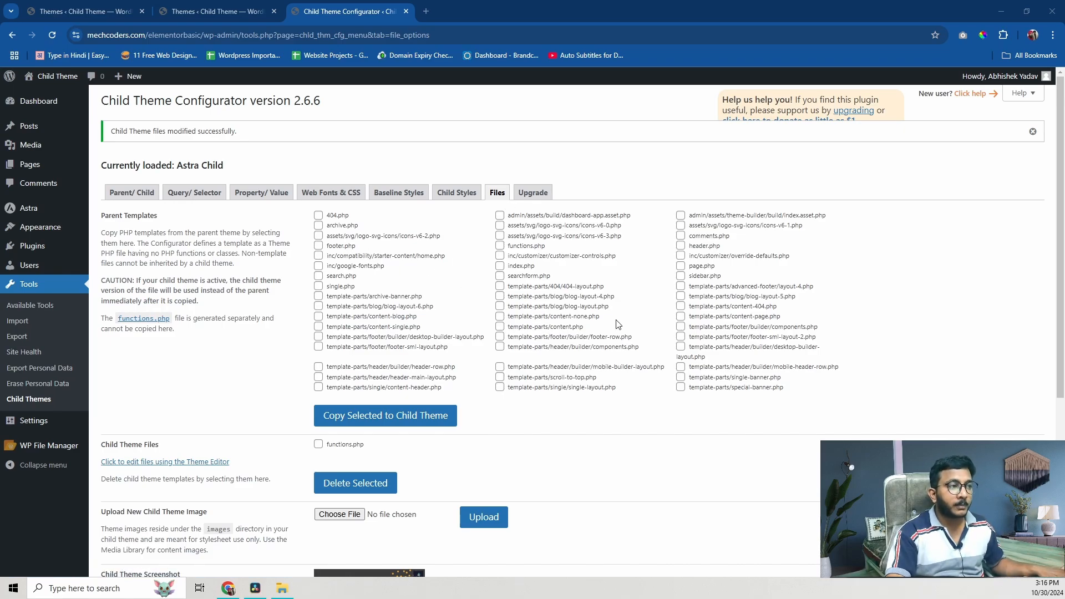
Copy the parent templates footer.php, search.php and 404.php to the child theme
scroll(619, 325, "up", 5)
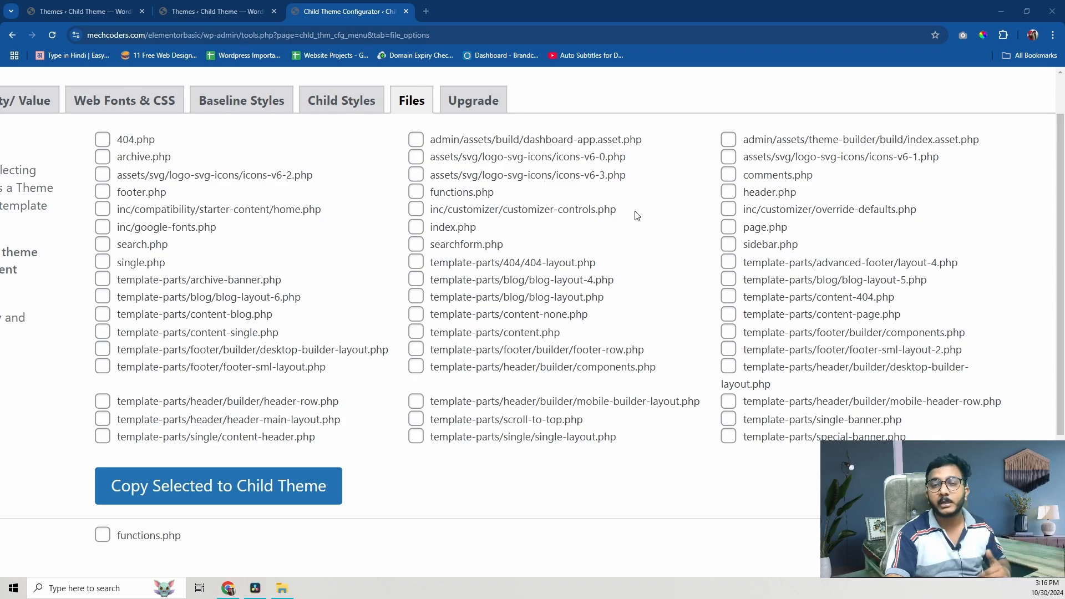
left_click(103, 192)
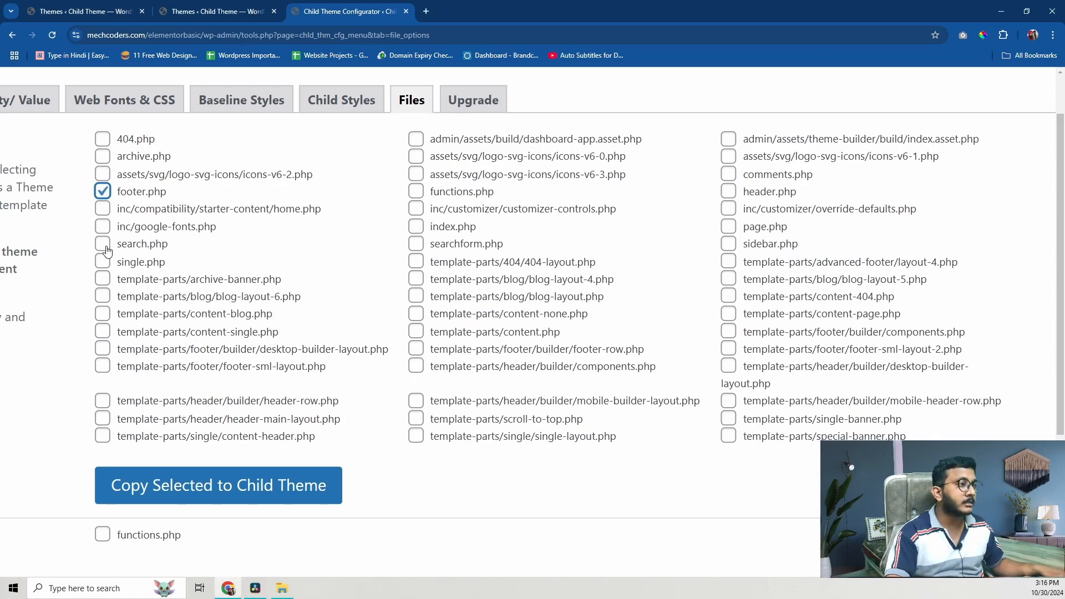
left_click(105, 247)
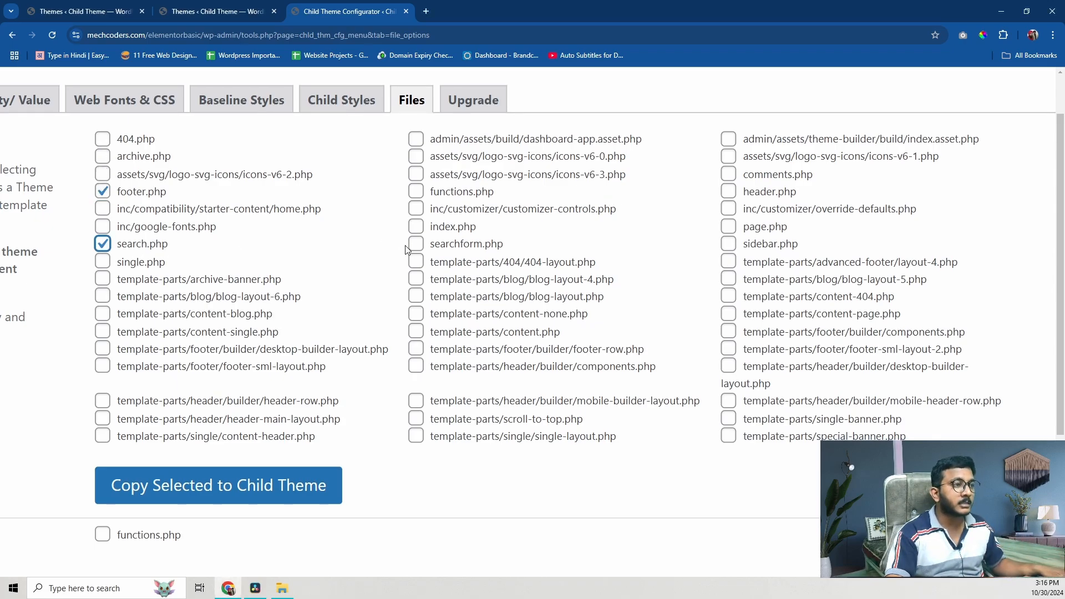
left_click(104, 144)
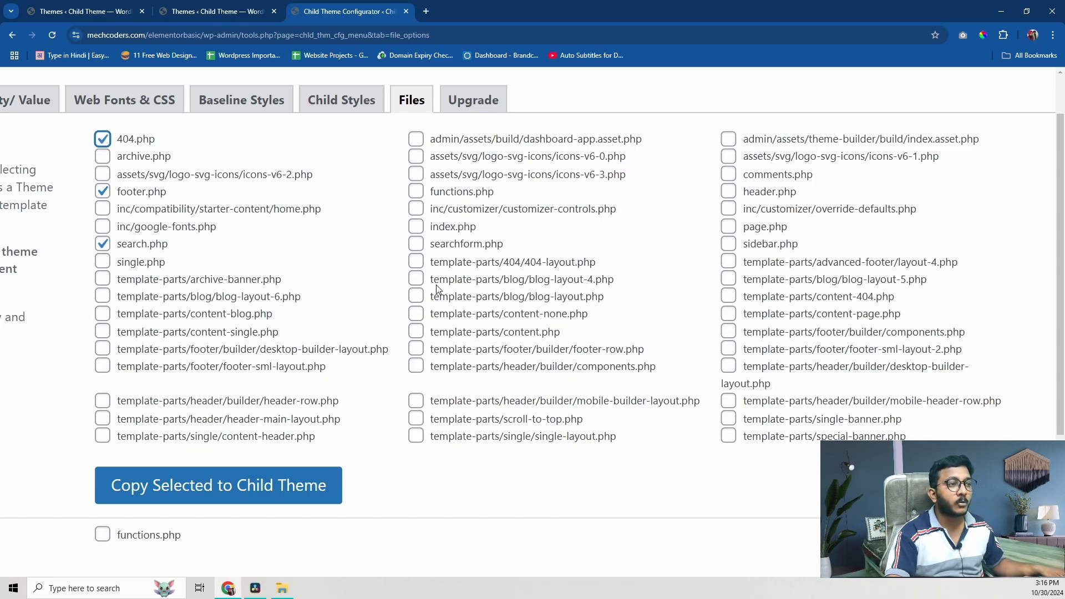
key("ctrl+0")
left_click(411, 422)
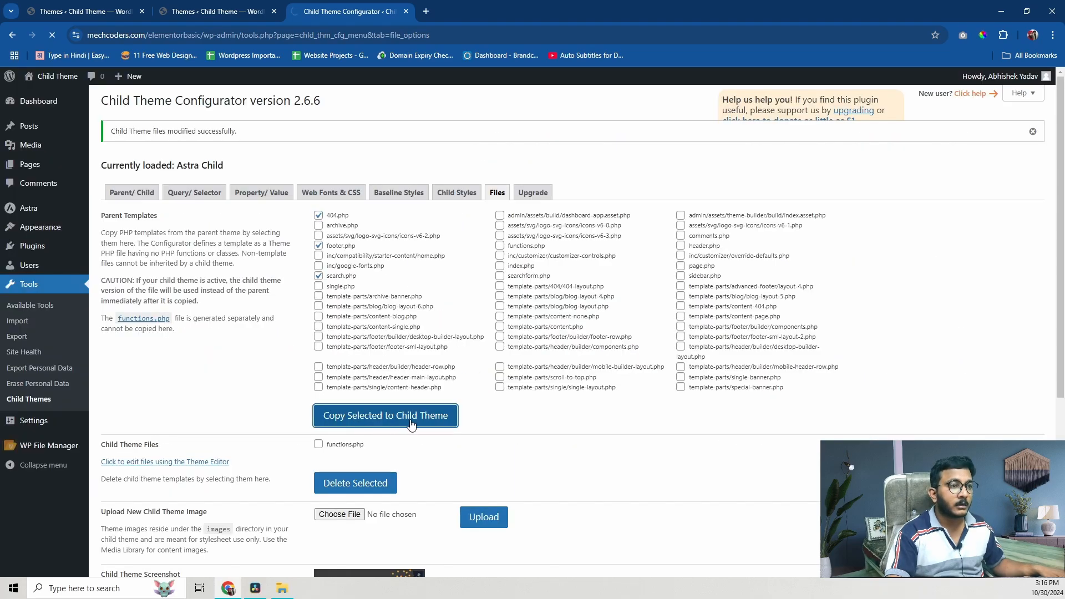
Review the copied child theme files, mark search.php among the deletable ones without deleting it, and look over the parent templates
scroll(159, 351, "down", 2)
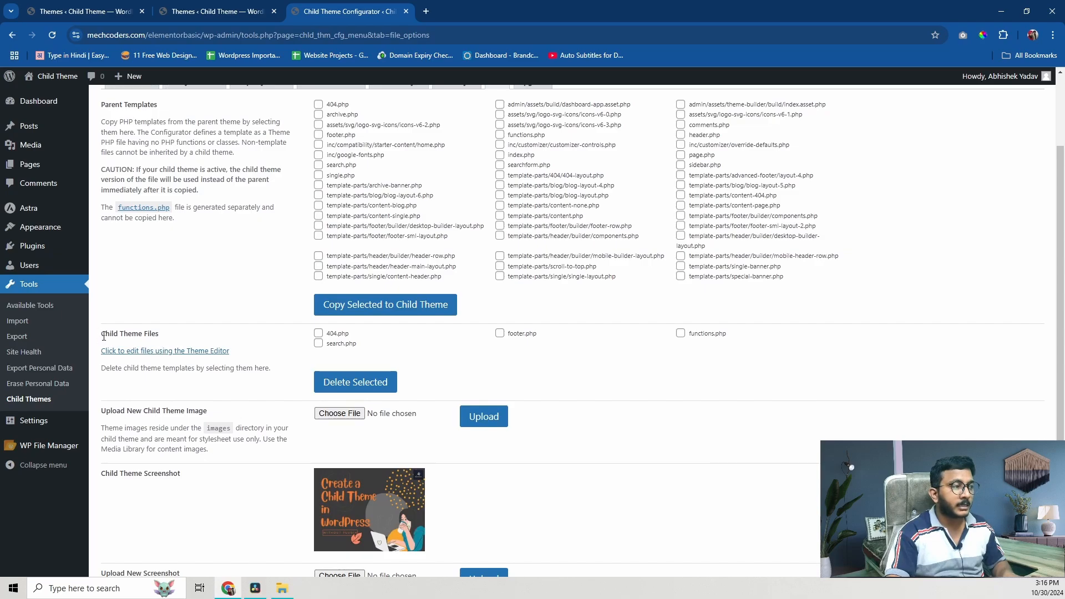
left_click_drag(104, 336, 340, 350)
left_click(319, 343)
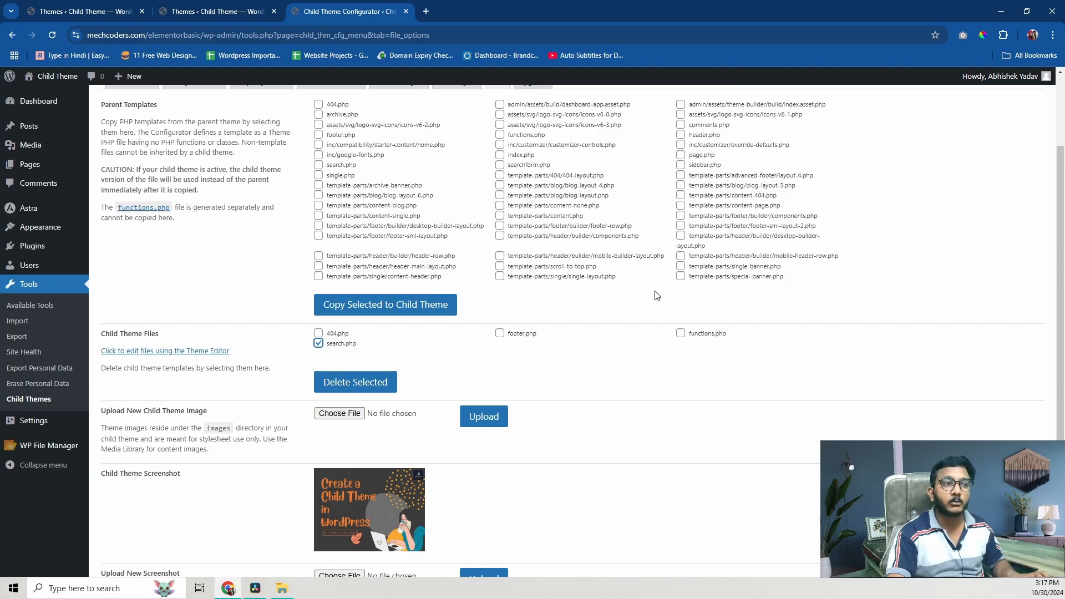
scroll(561, 205, "up", 1)
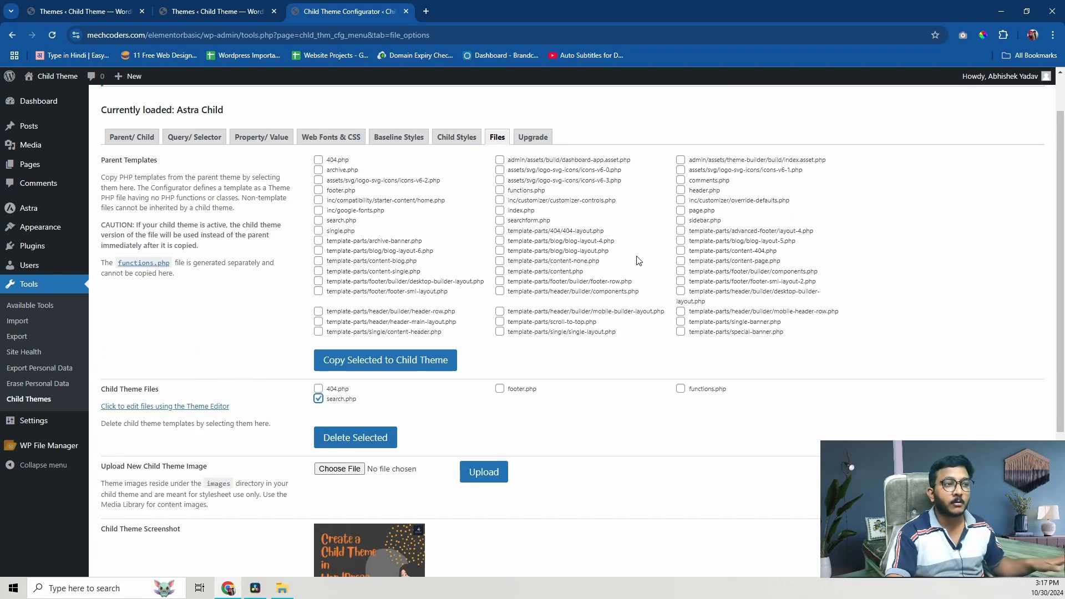
scroll(646, 269, "up", 2)
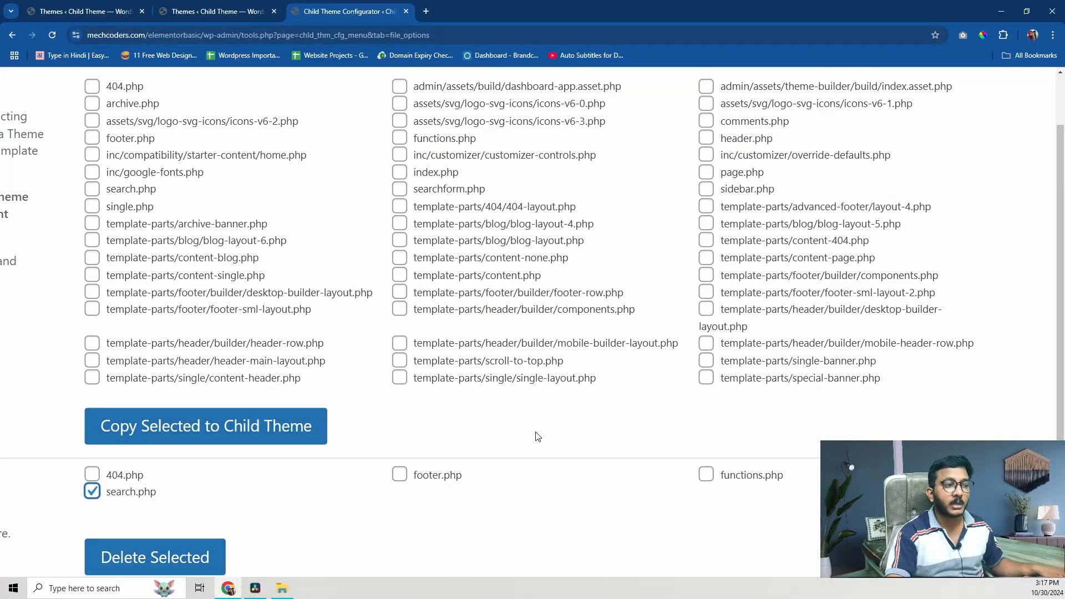
scroll(442, 517, "down", 3)
scroll(442, 517, "down", 2)
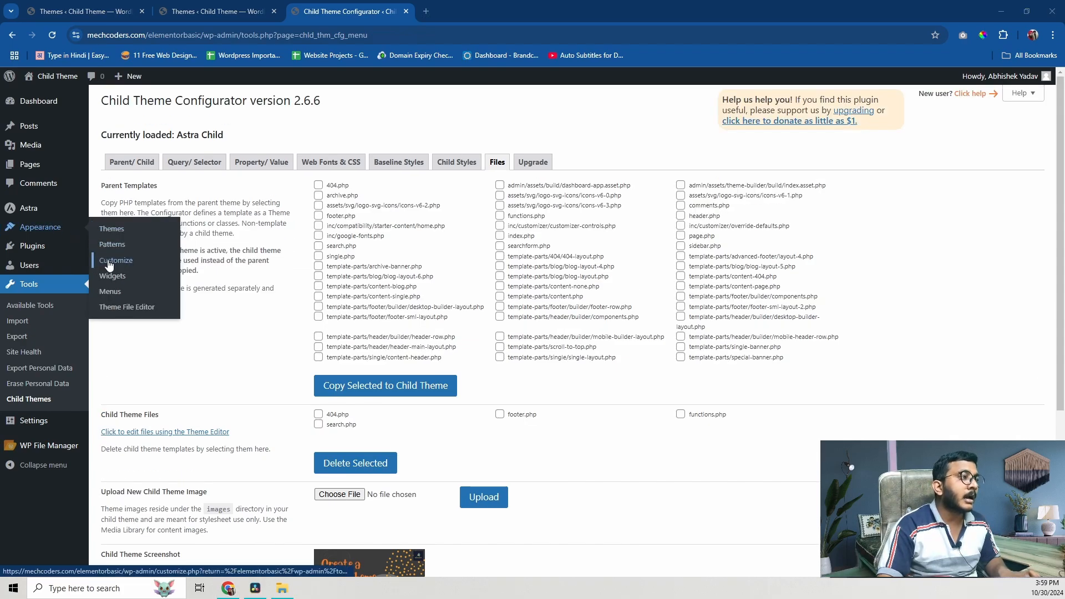
Open the Customizer for the active child theme, look over its sections and return to the installed themes
left_click(109, 265)
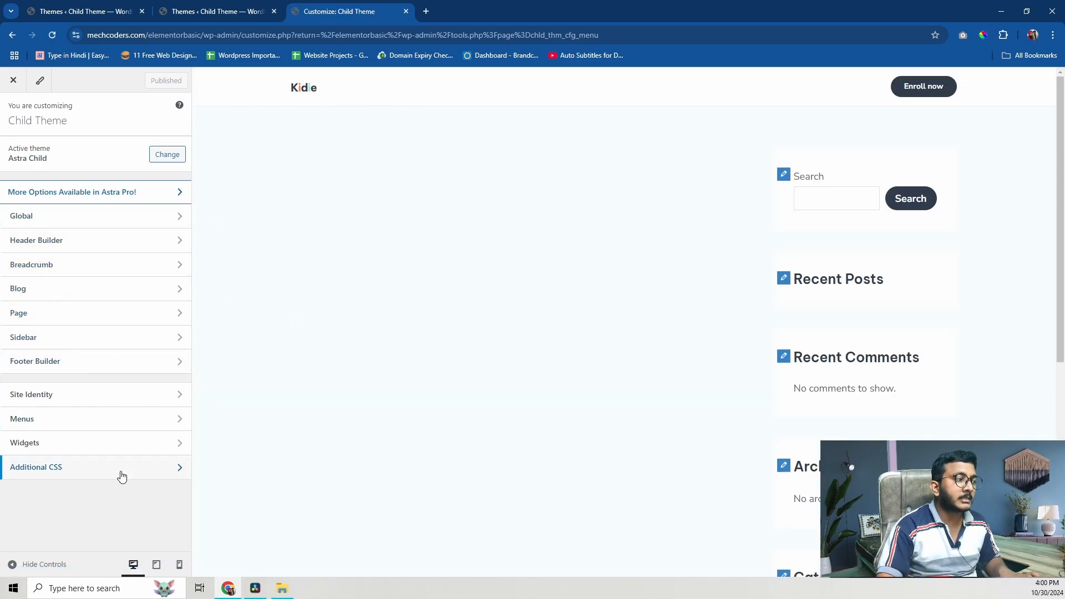
left_click(219, 11)
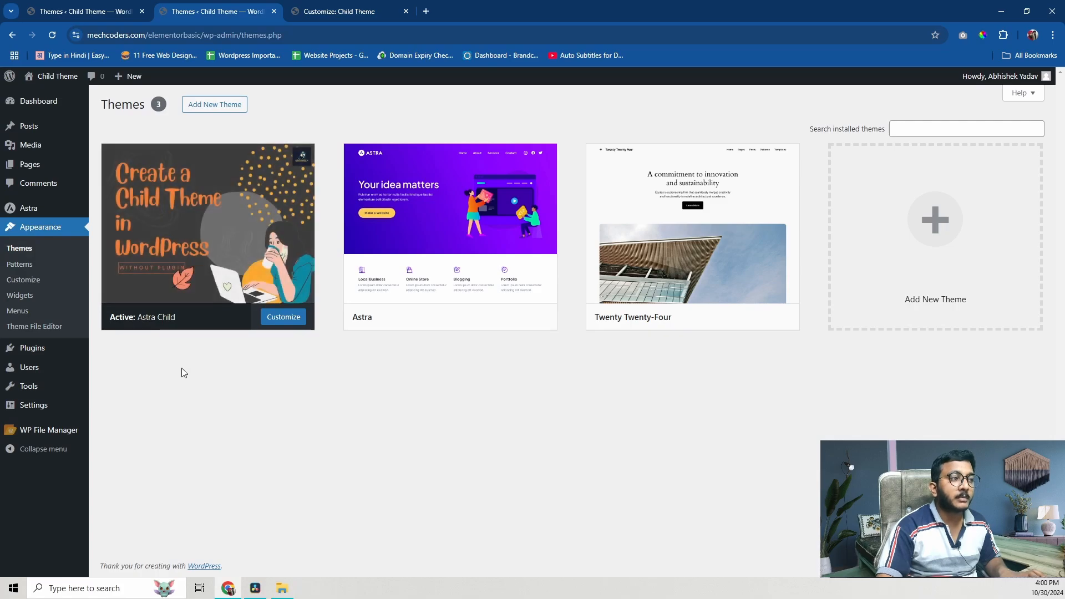